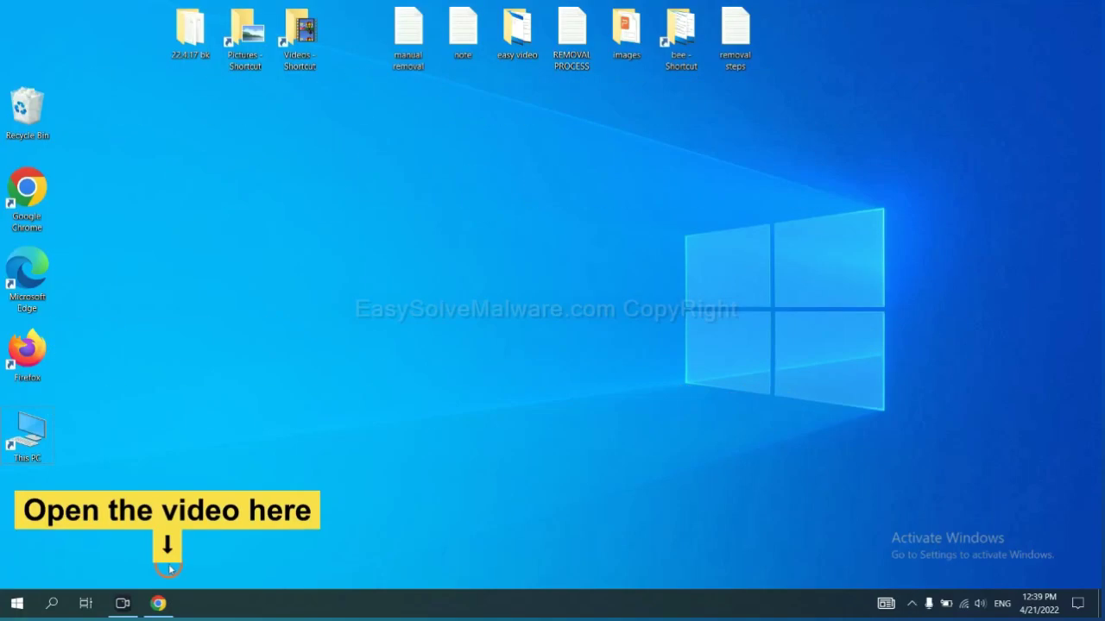
On the easysolvemalware.com removal guide, download SpyHunter-Installer (6).exe for Windows.
click(164, 602)
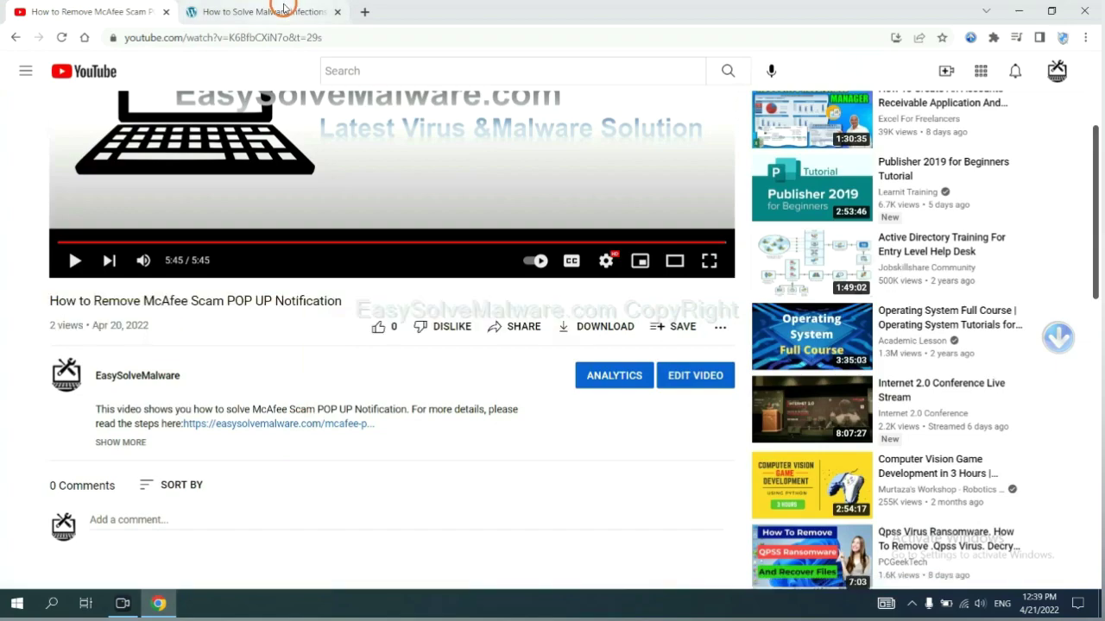
scroll(1027, 259, down, 3)
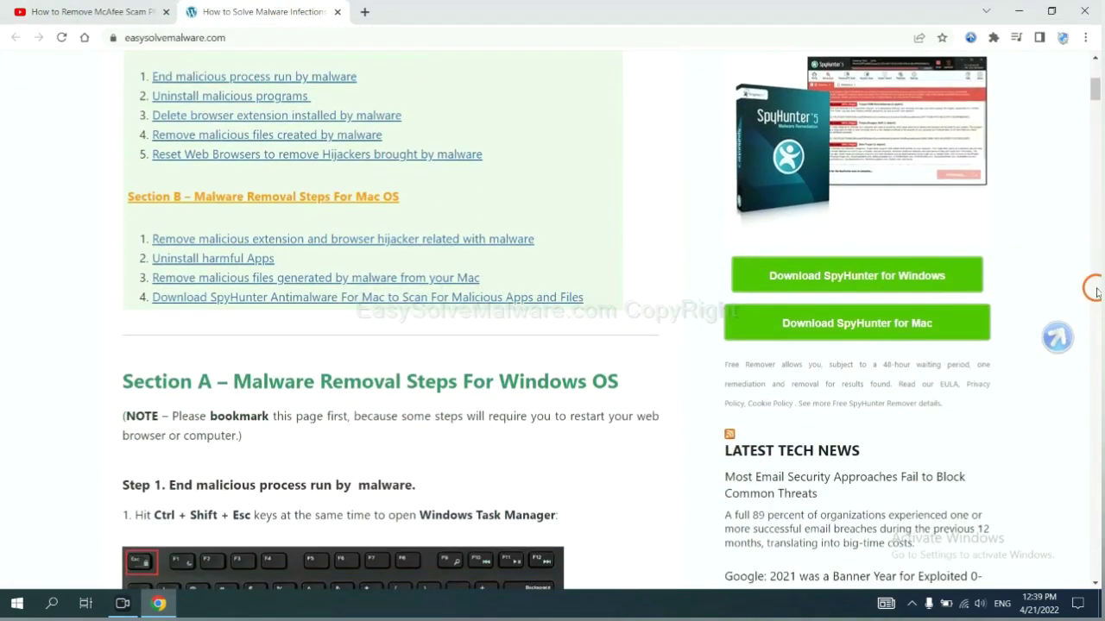
click(934, 272)
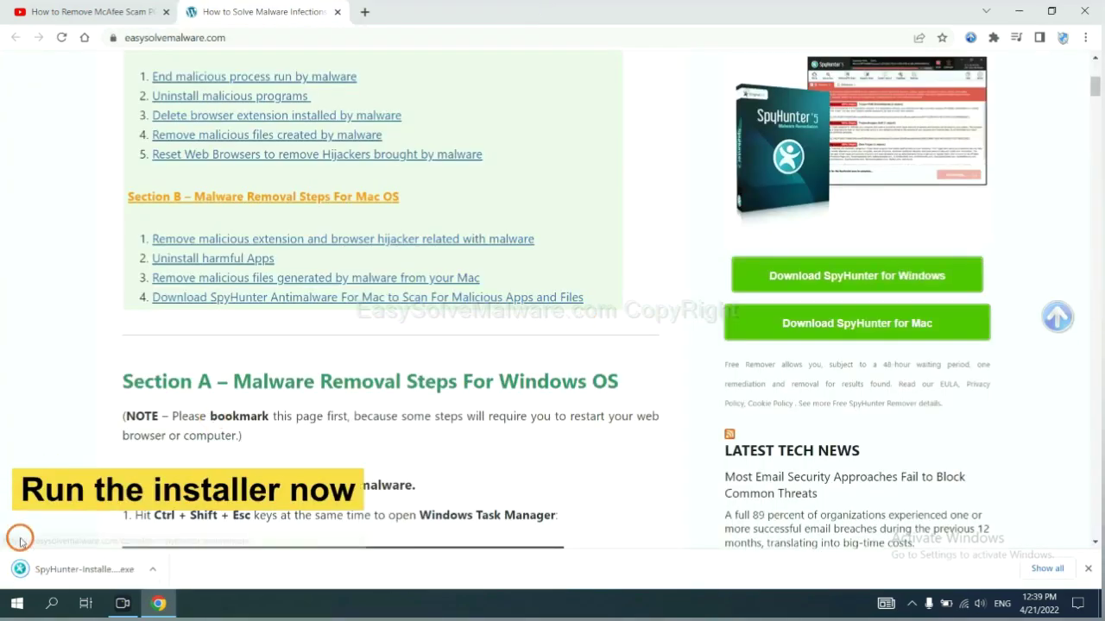
Run the installer and install SpyHunter 5 in English with the EULA accepted, ending on the Welcome screen.
click(69, 571)
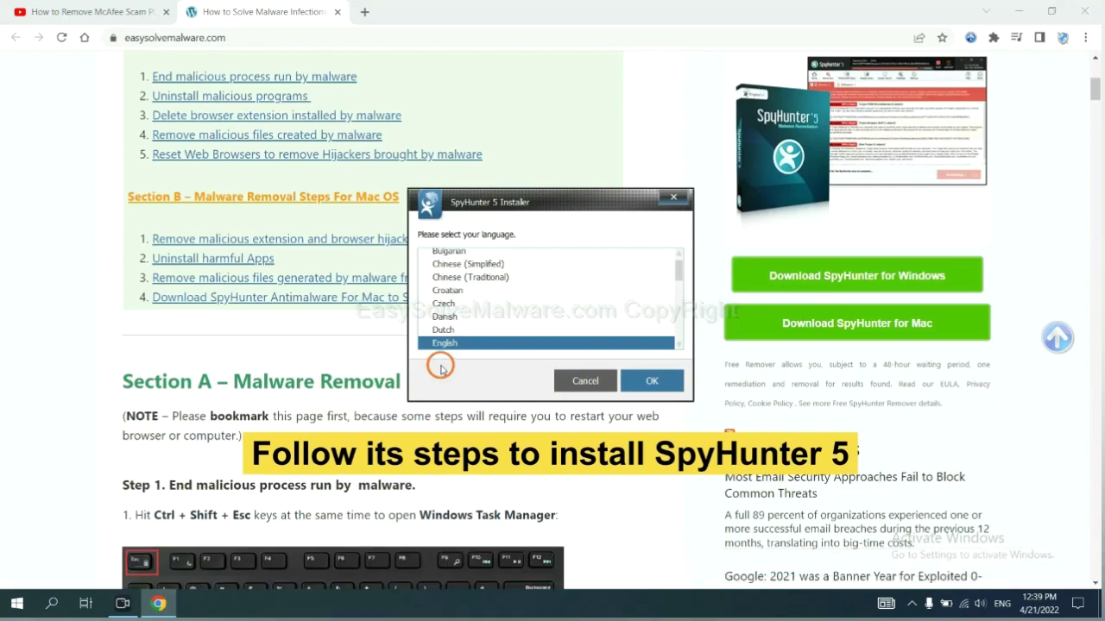
click(627, 371)
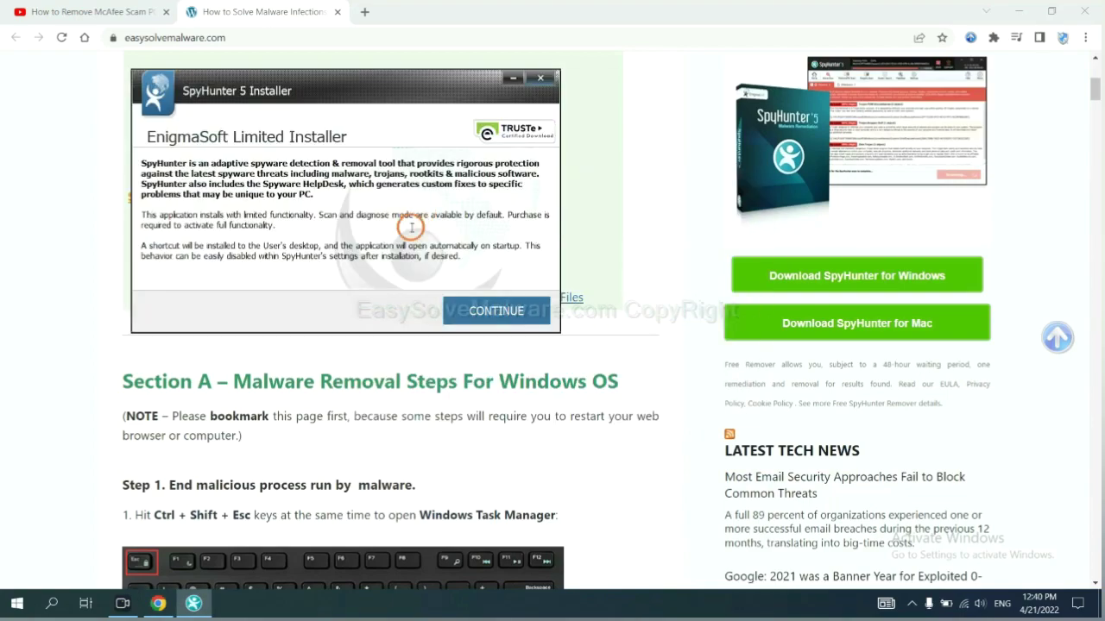
click(471, 312)
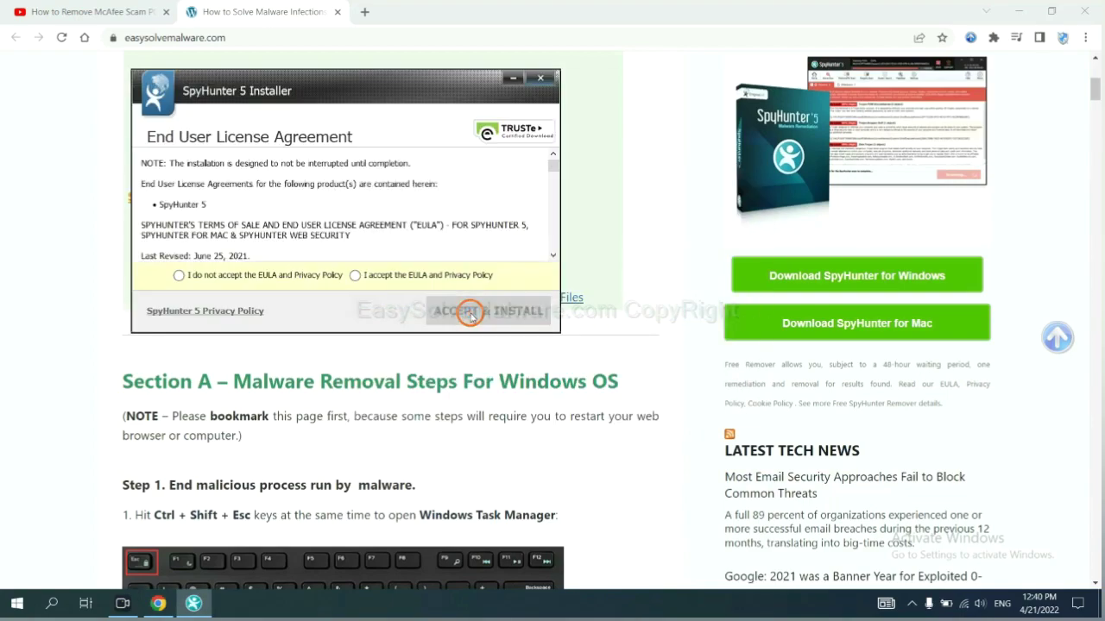
click(355, 274)
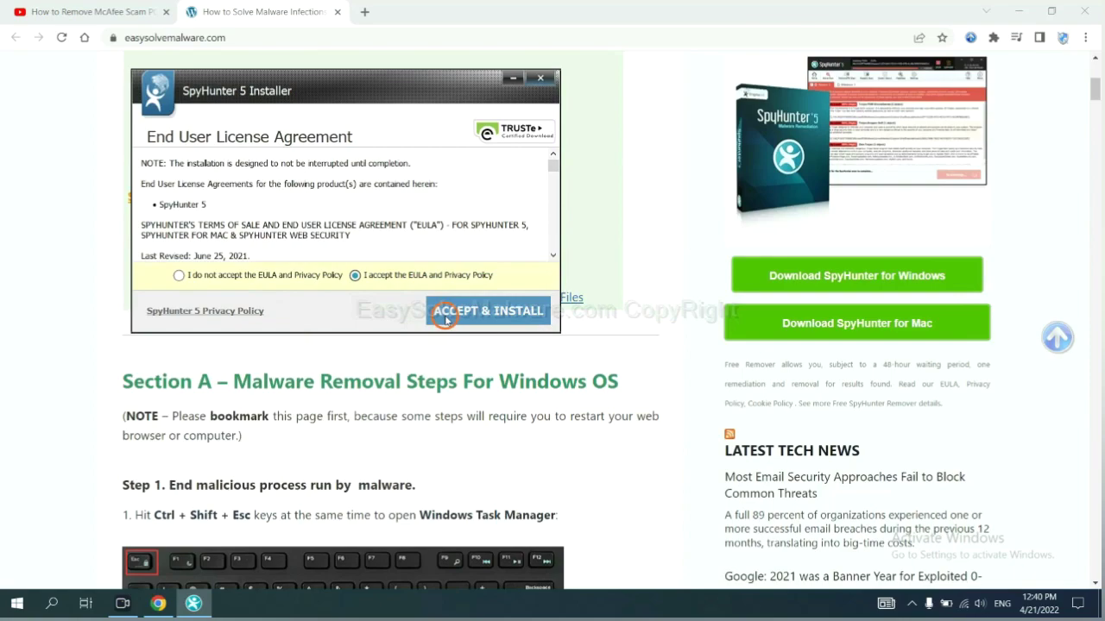
click(445, 316)
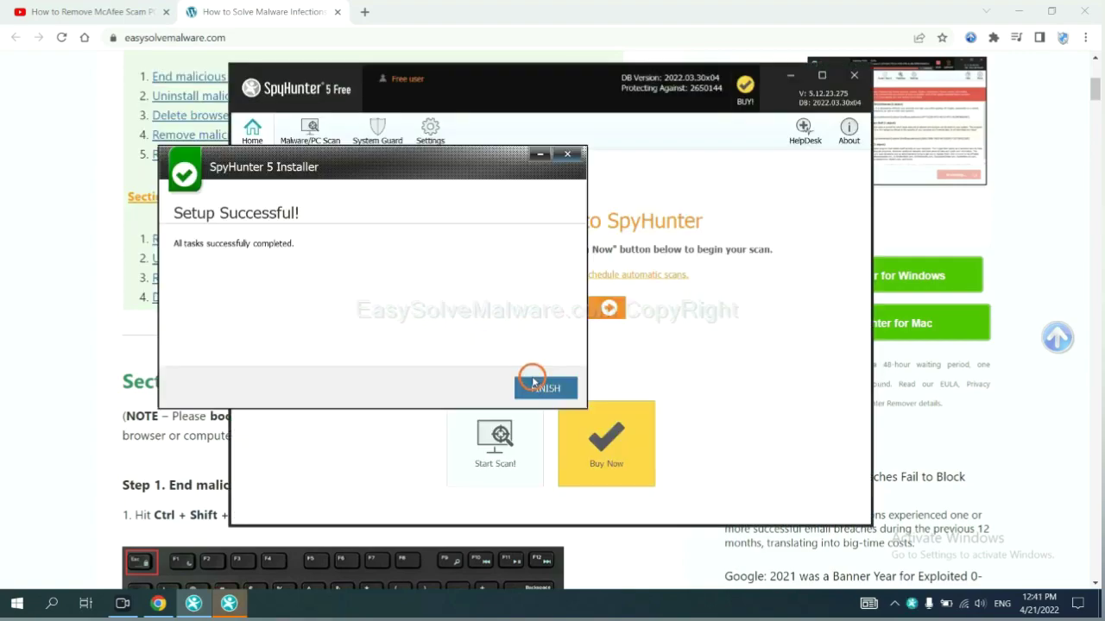
click(541, 390)
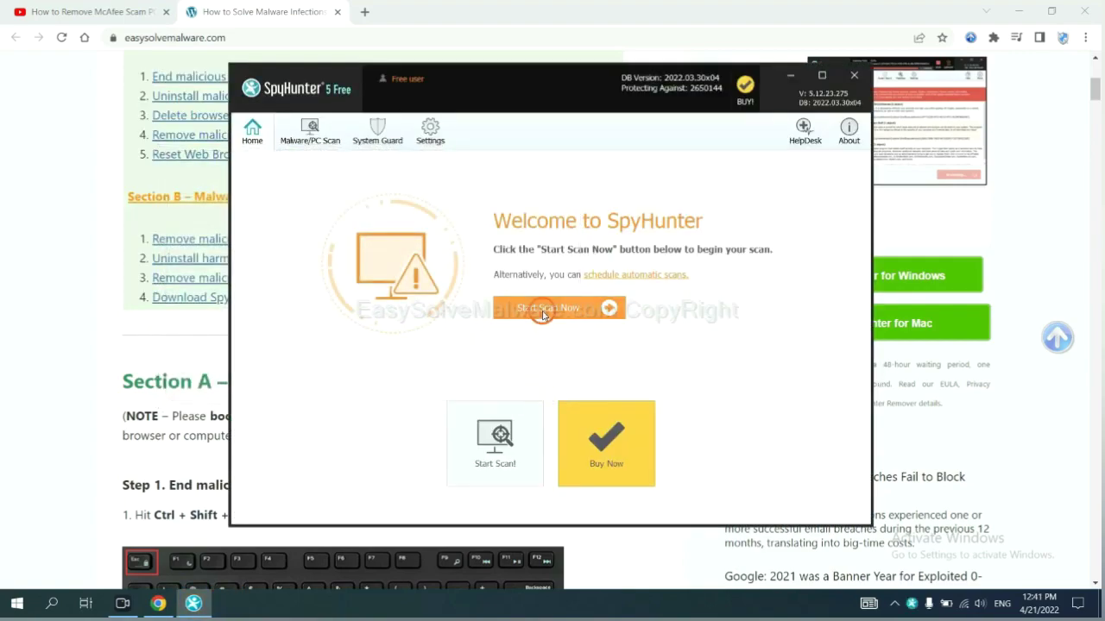
Run a SpyHunter 5 malware scan and continue past the Unknown Objects results.
click(542, 313)
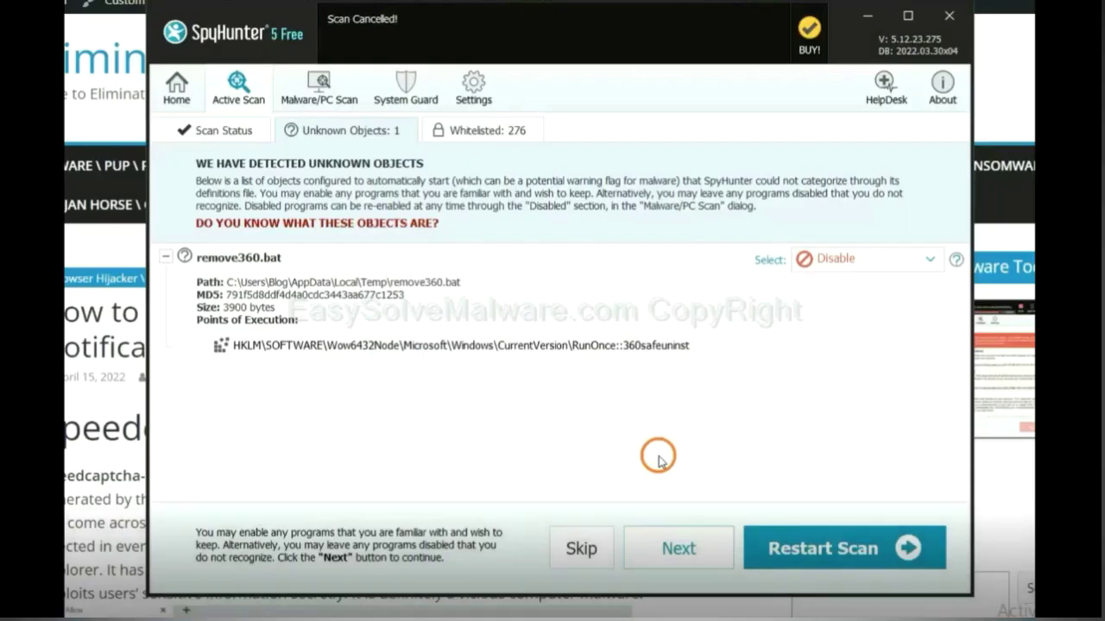
click(678, 551)
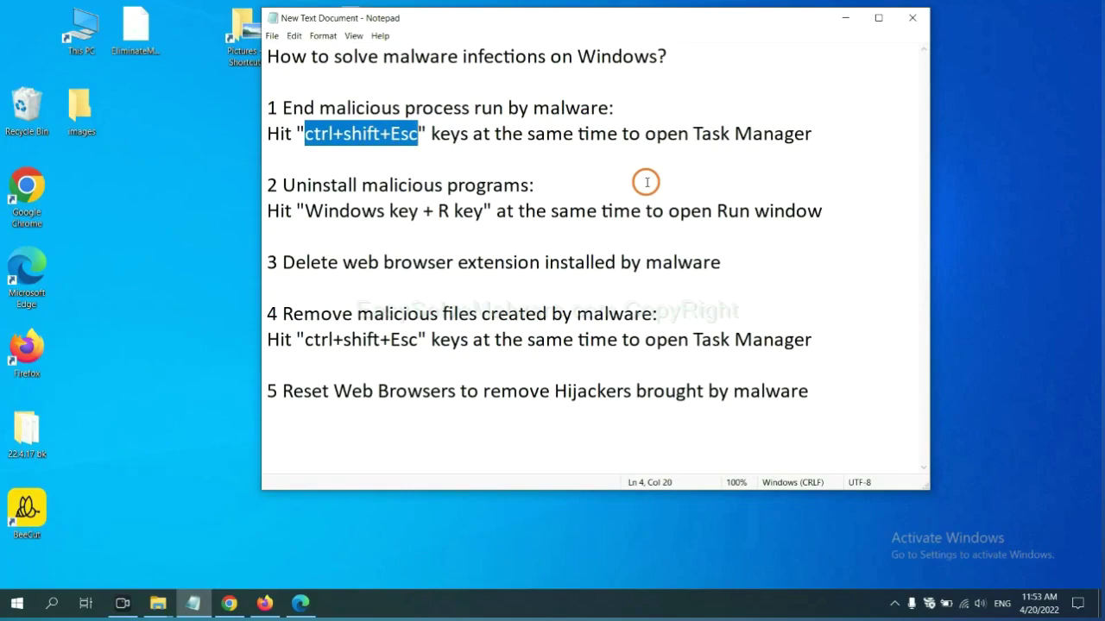
Select the 'ctrl+shift+Esc' shortcut in the step 1 line of the Notepad guide.
click(389, 135)
drag(419, 135, 299, 135)
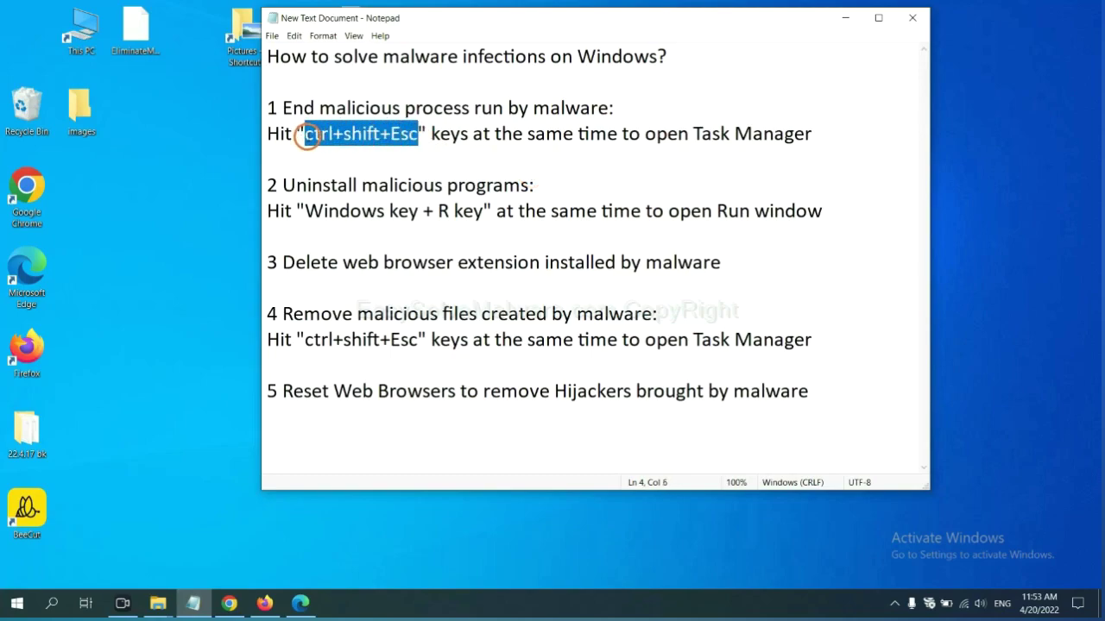
key(ctrl+shift+Escape)
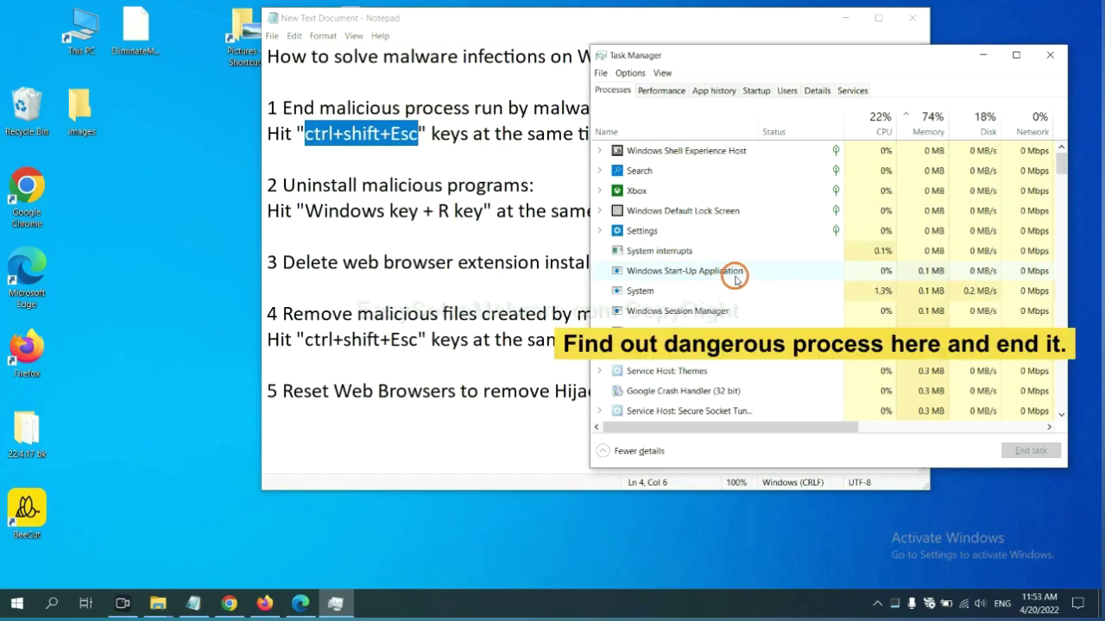
click(736, 290)
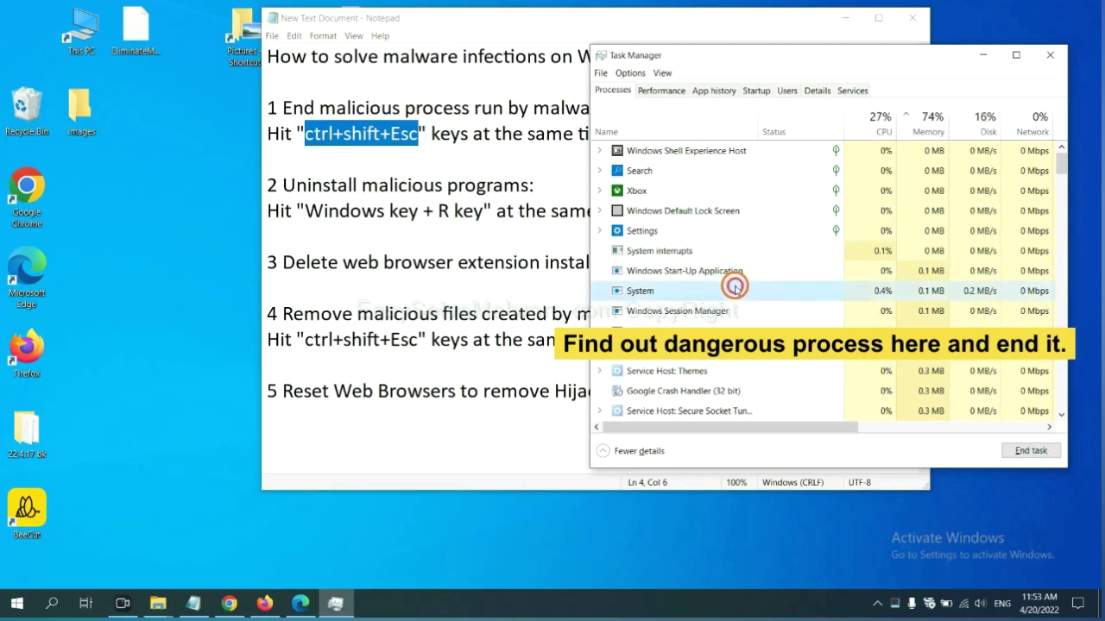
click(732, 331)
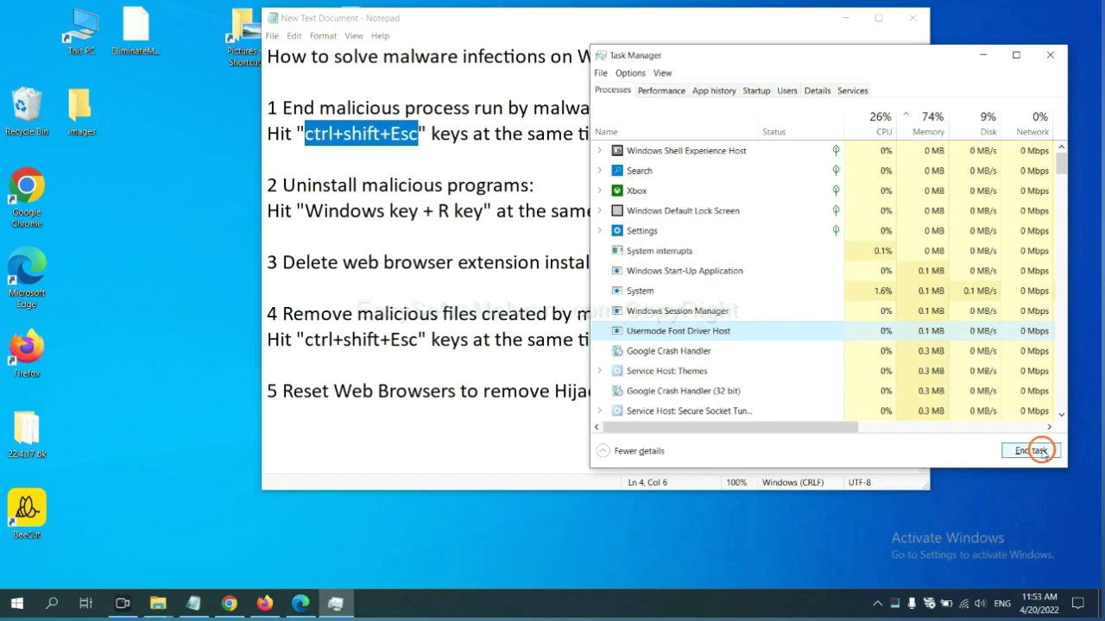
click(1045, 55)
key(Down)
key(Down)
key(Down)
key(Down)
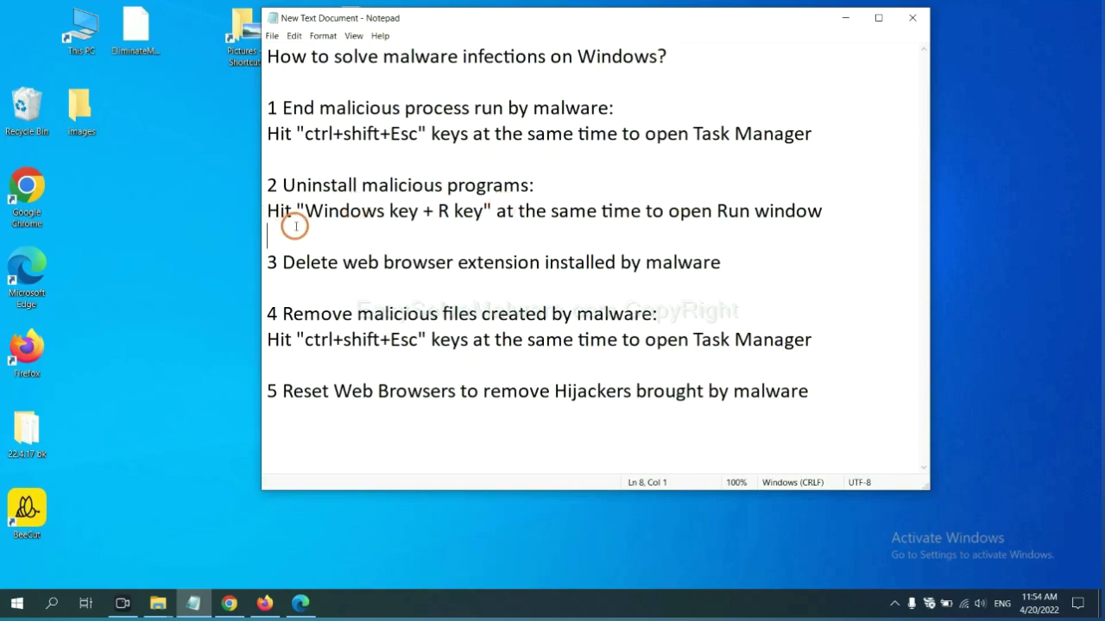
Highlight the 'Windows key + R' shortcut, open Run beside the notes, and select 'control panel'.
drag(302, 215, 481, 222)
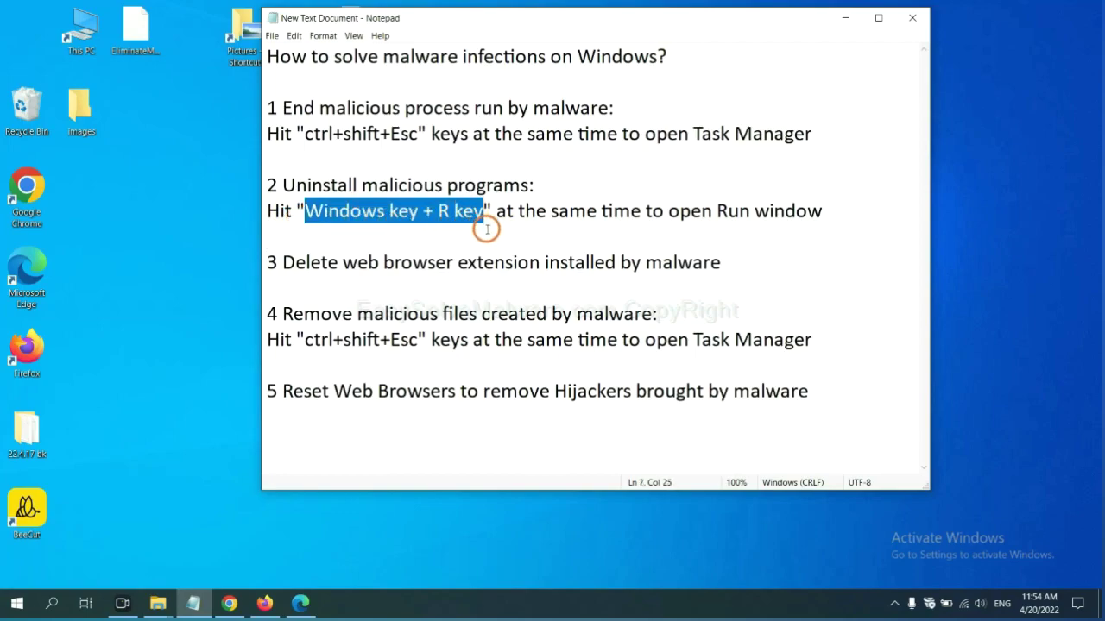
key(super+r)
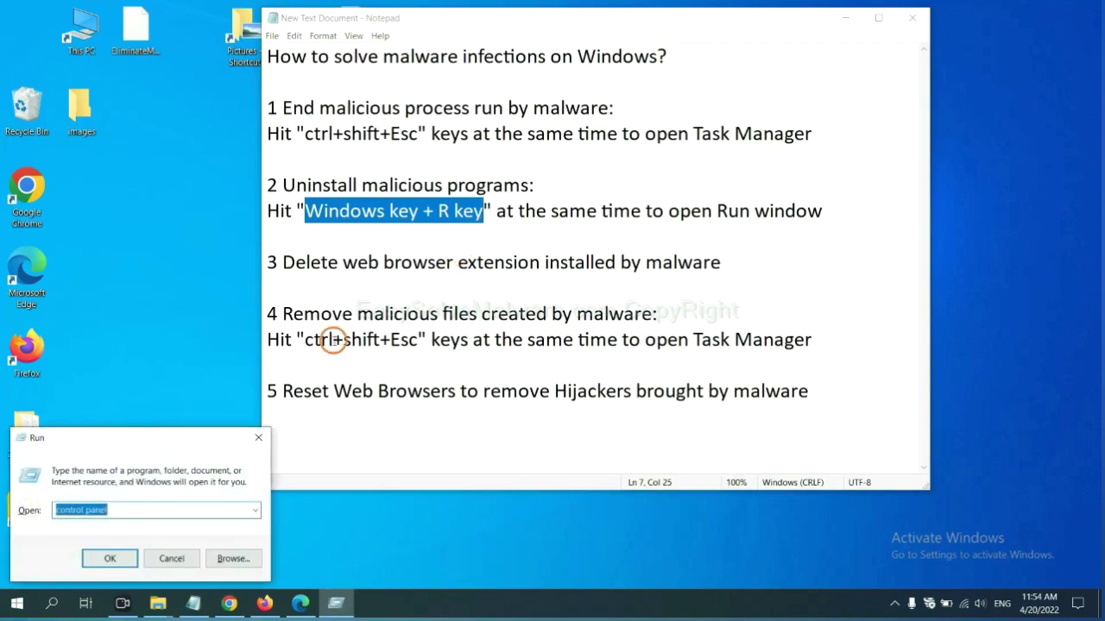
drag(122, 448, 841, 191)
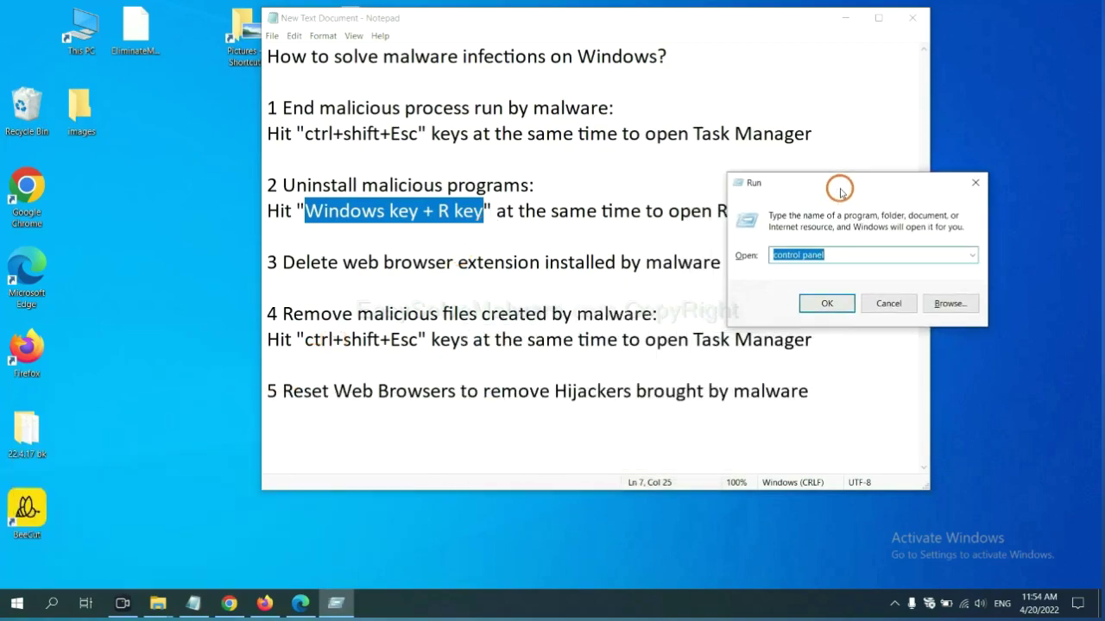
click(848, 254)
drag(848, 253, 749, 256)
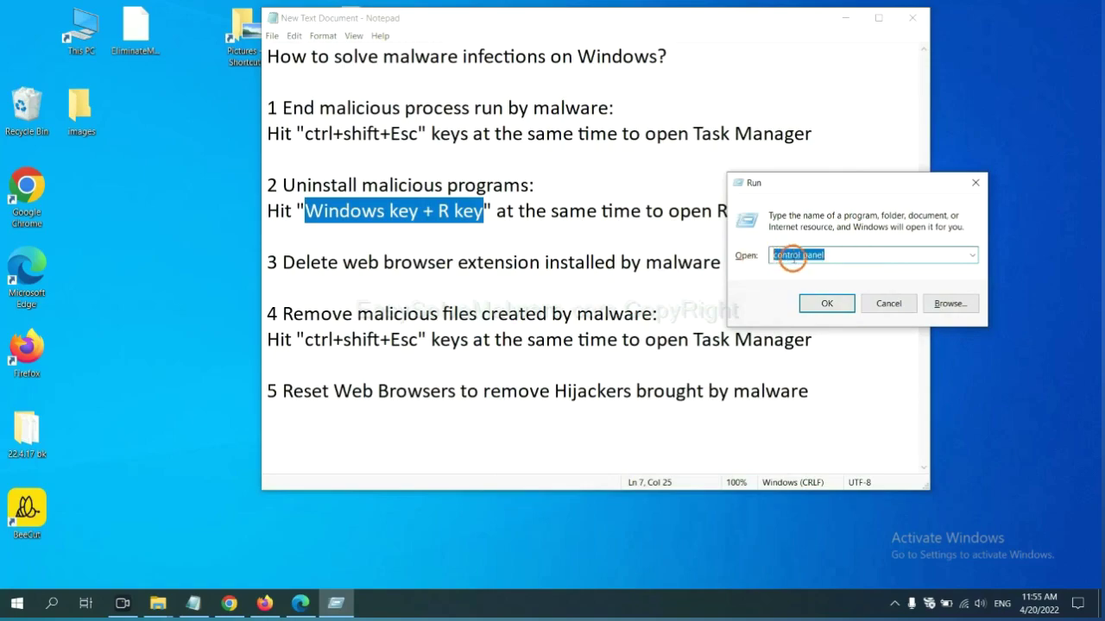
Launch Control Panel, open Uninstall a program, select Xiph.Org Open Codecs, then close the list.
click(824, 308)
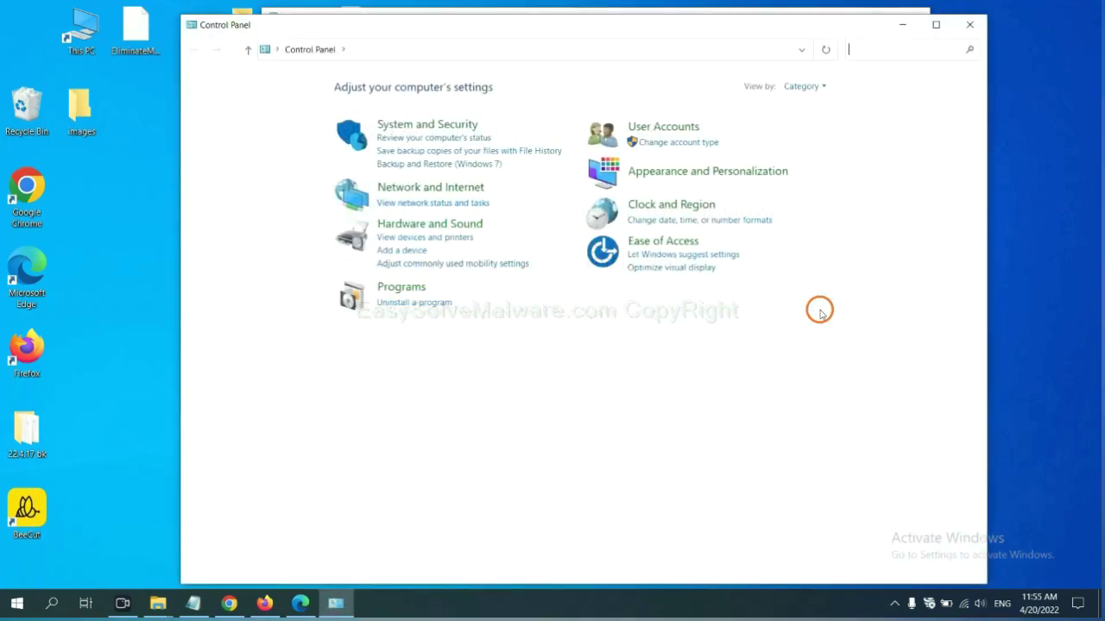
click(434, 304)
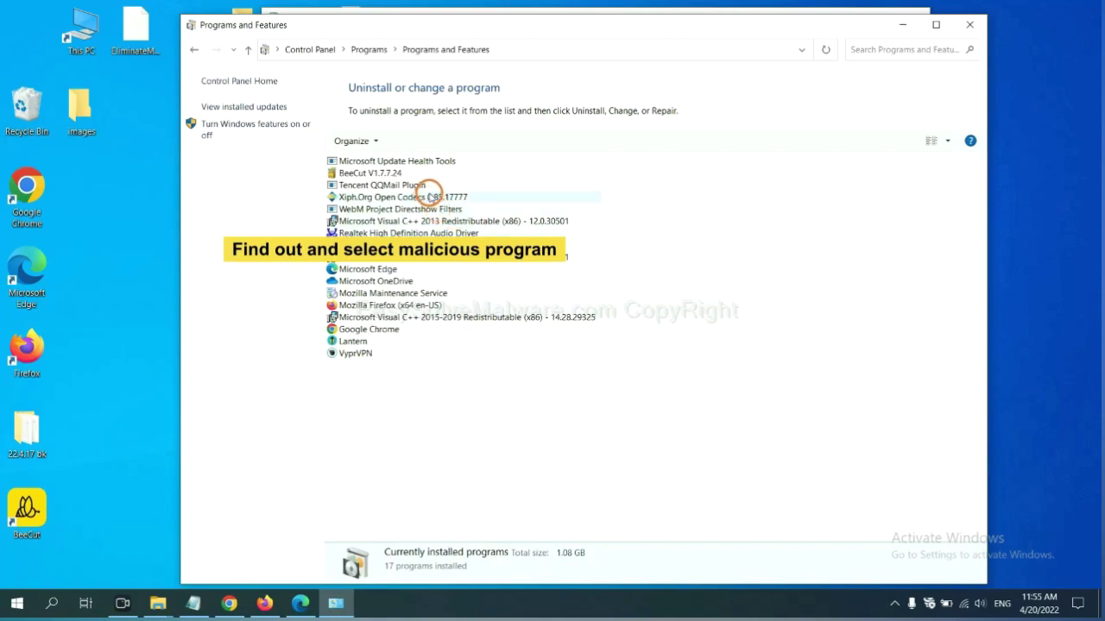
click(432, 197)
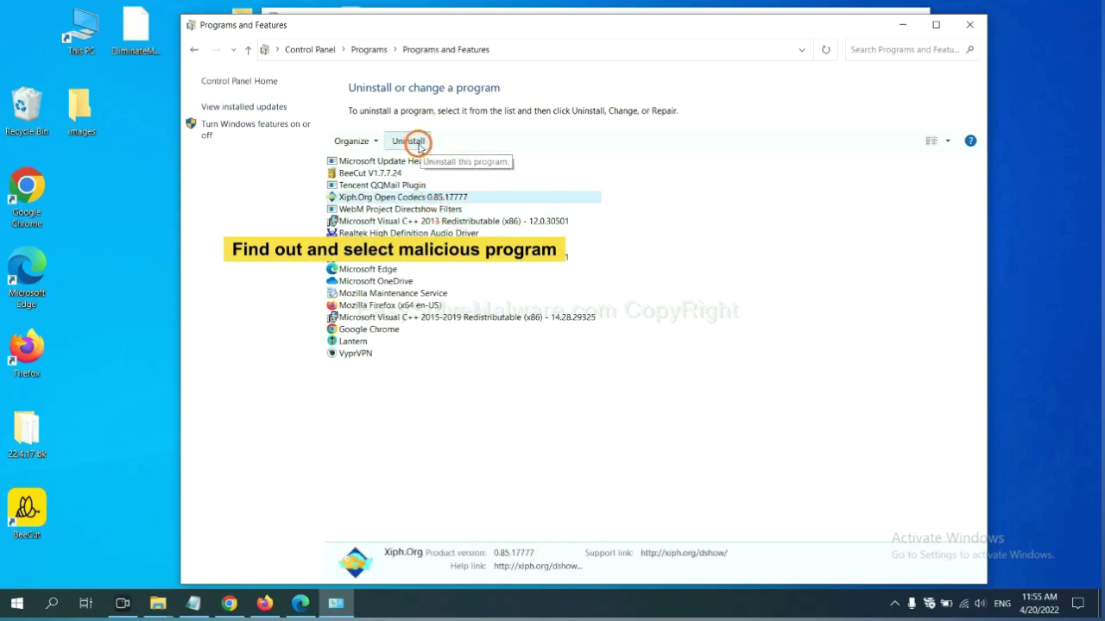
click(971, 25)
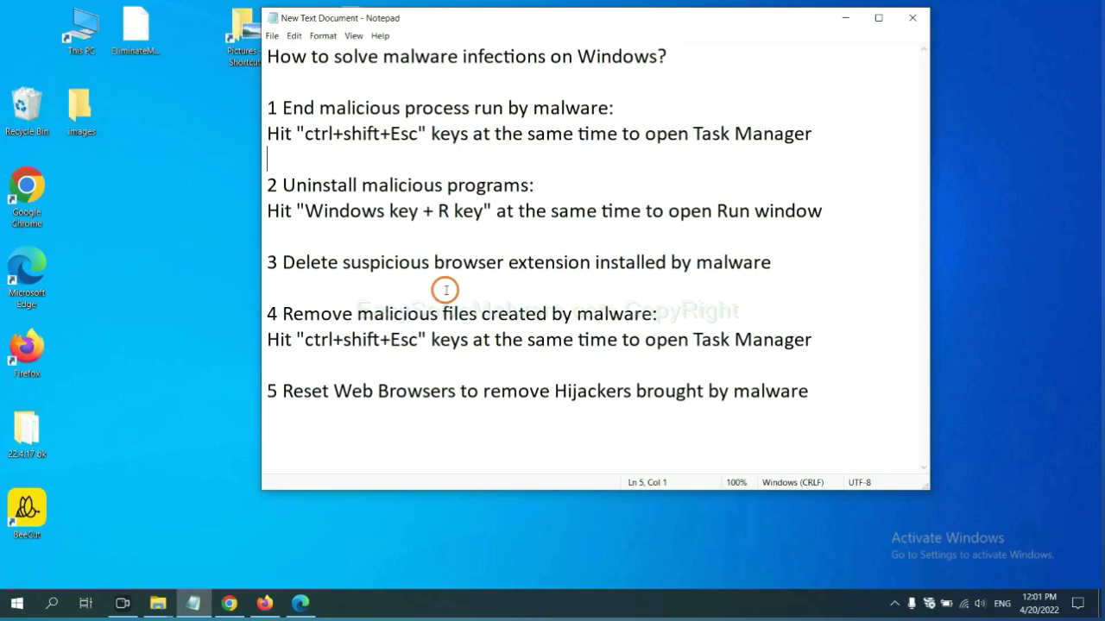
Open Chrome's More tools > Extensions page showing the Scroll To Top extension.
click(235, 601)
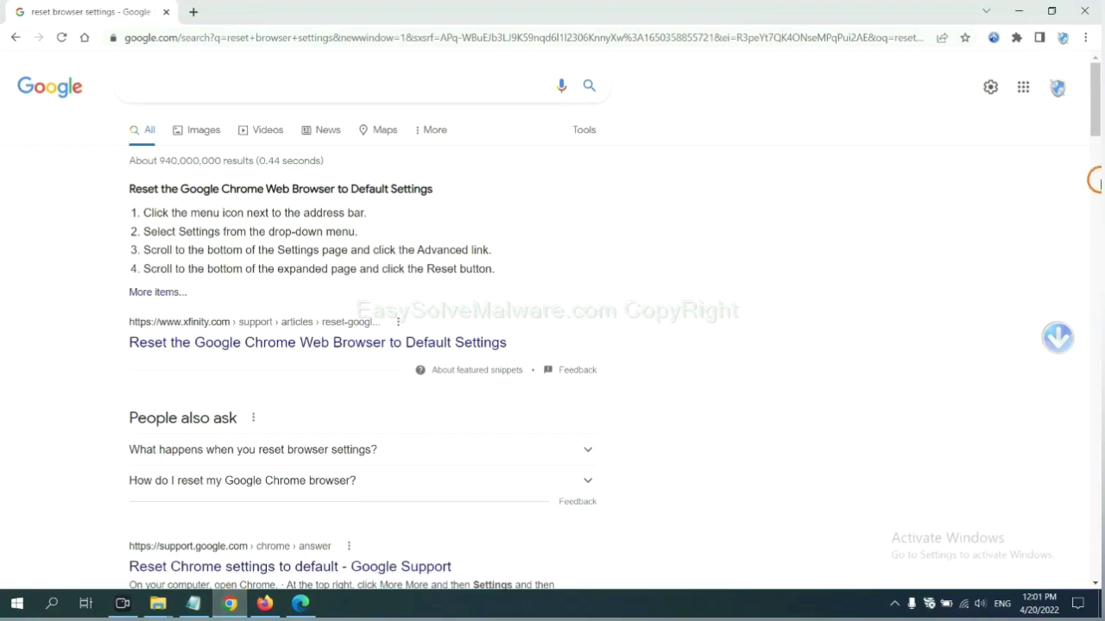
click(1085, 40)
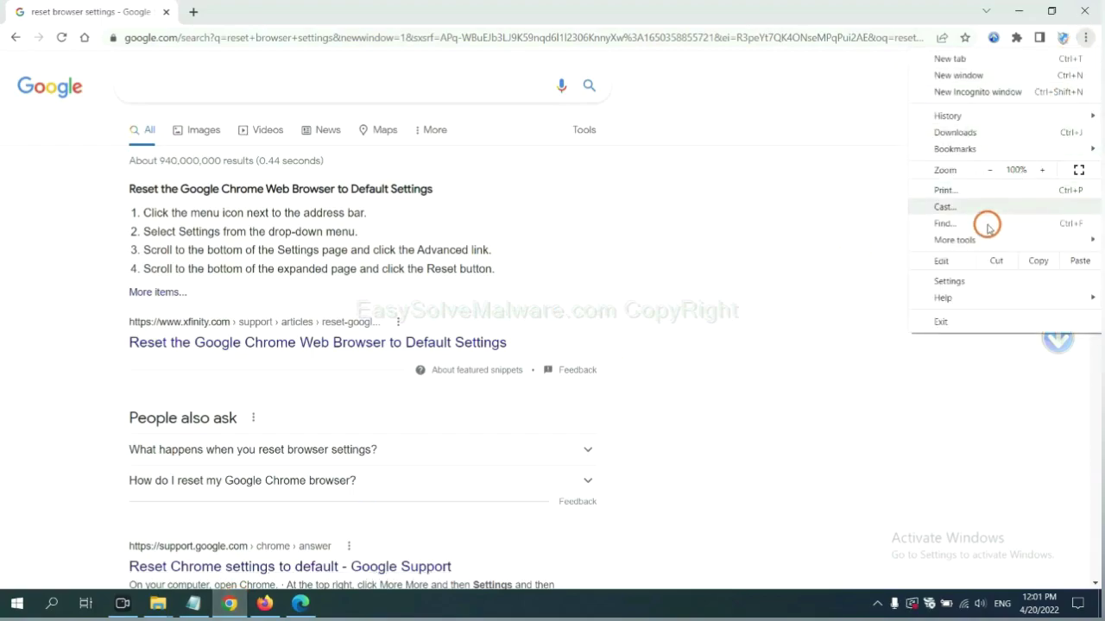
mouse_move(988, 240)
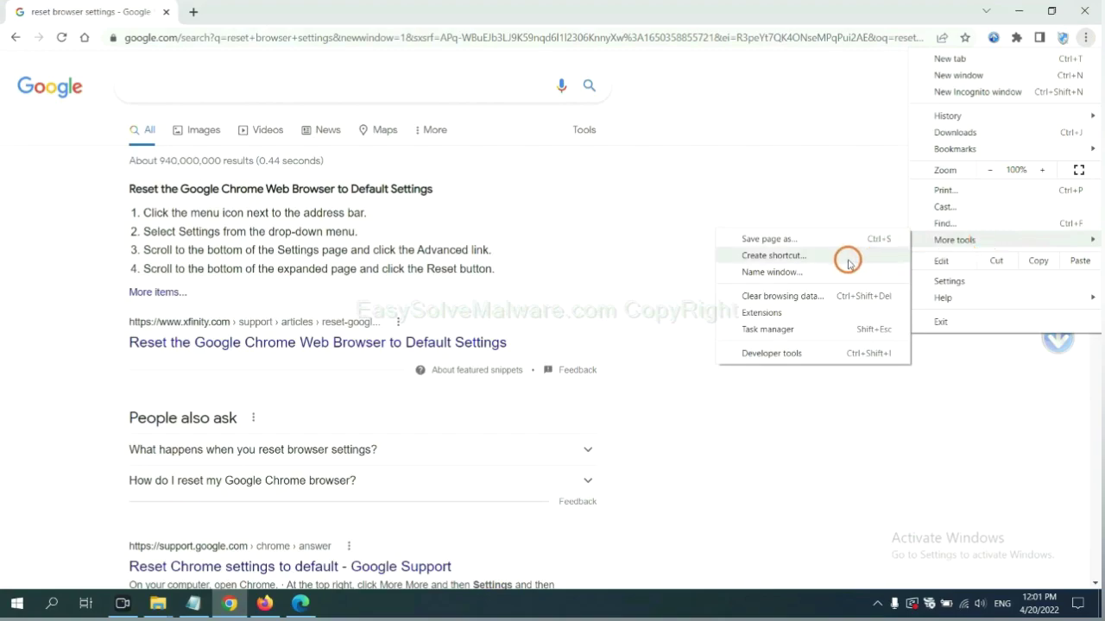
click(810, 312)
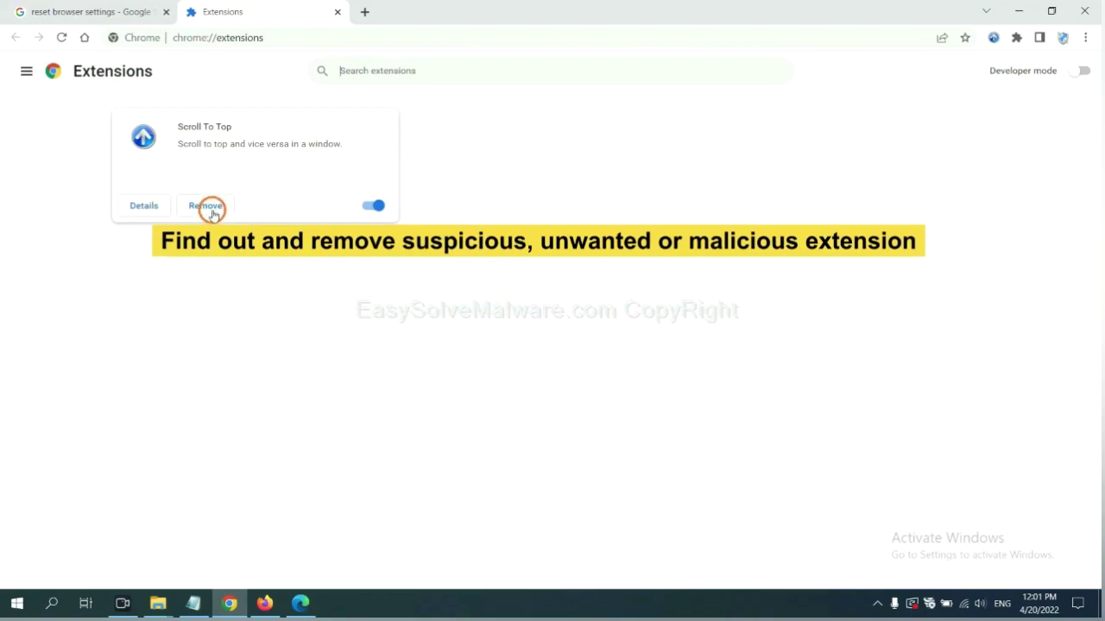
Open Firefox's Add-ons and themes manager and show the actions for GIPHY for Firefox.
click(264, 602)
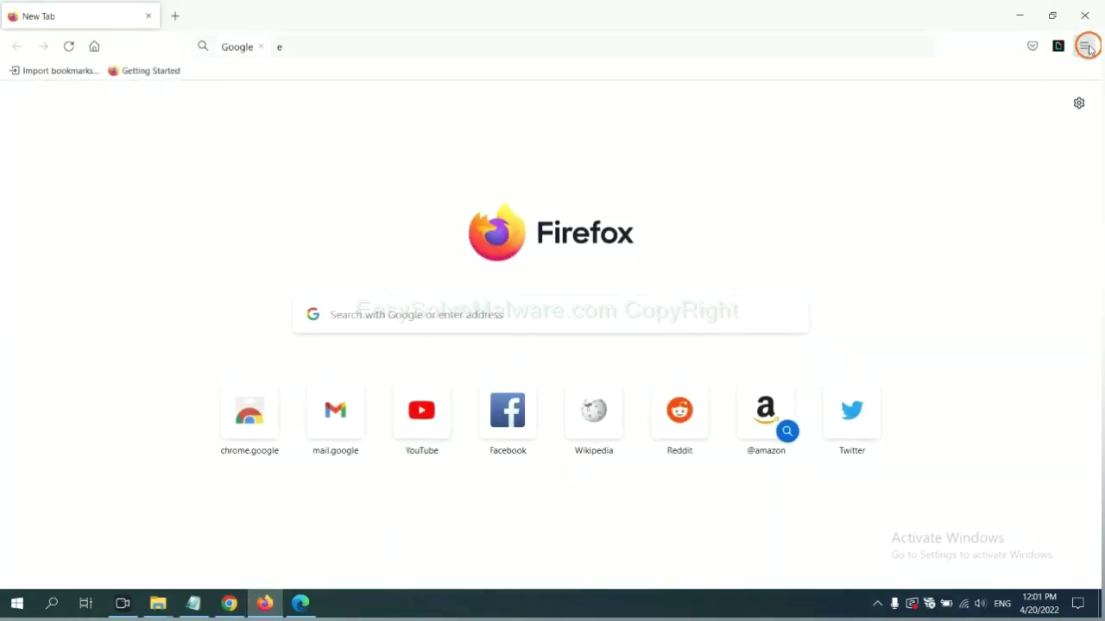
click(1090, 49)
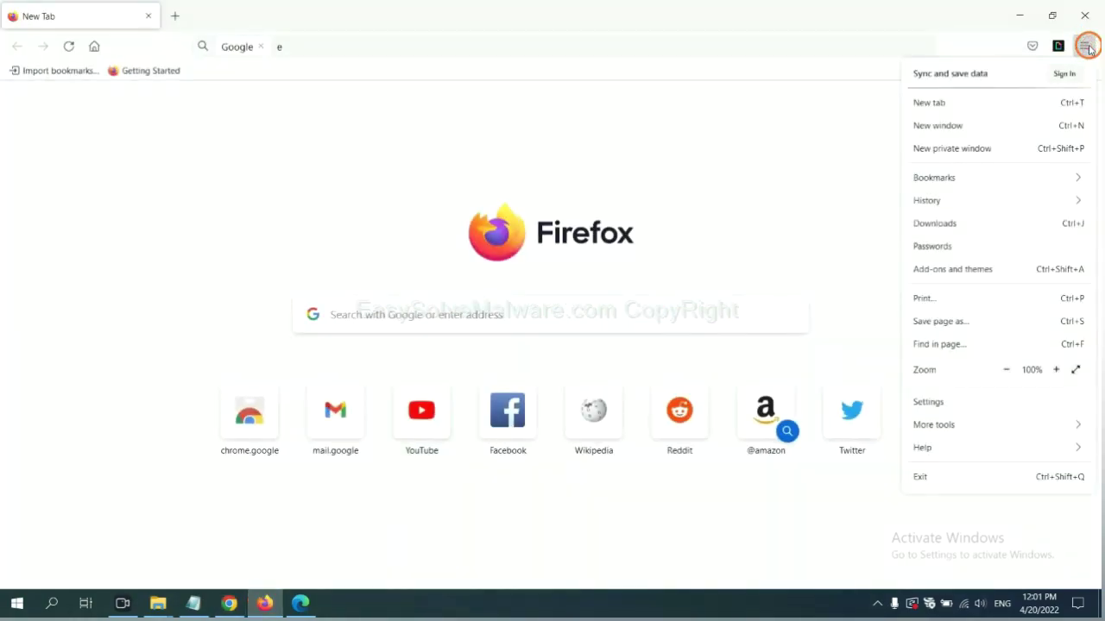
click(961, 277)
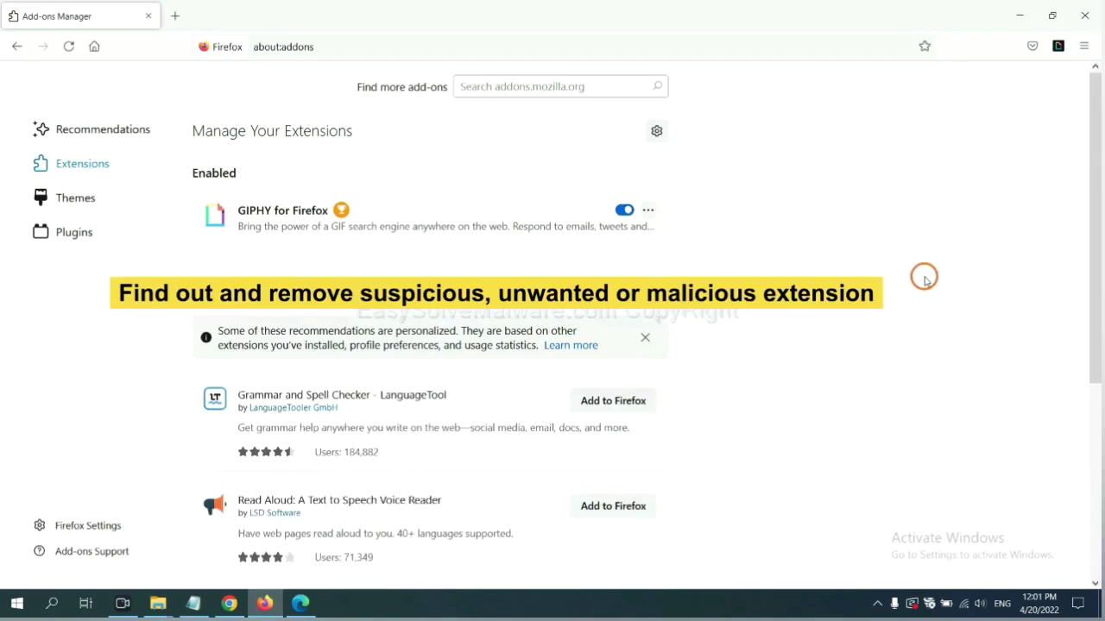
click(647, 210)
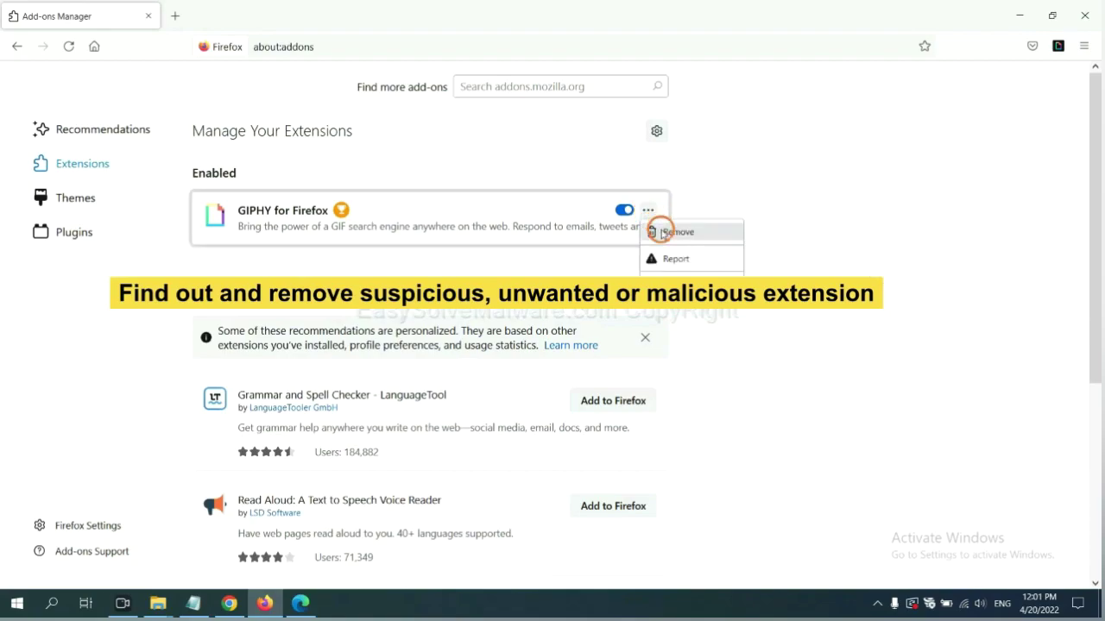
Remove the ArcVpn Free Fast VPN Proxy extension from Edge, then show the desktop.
click(300, 606)
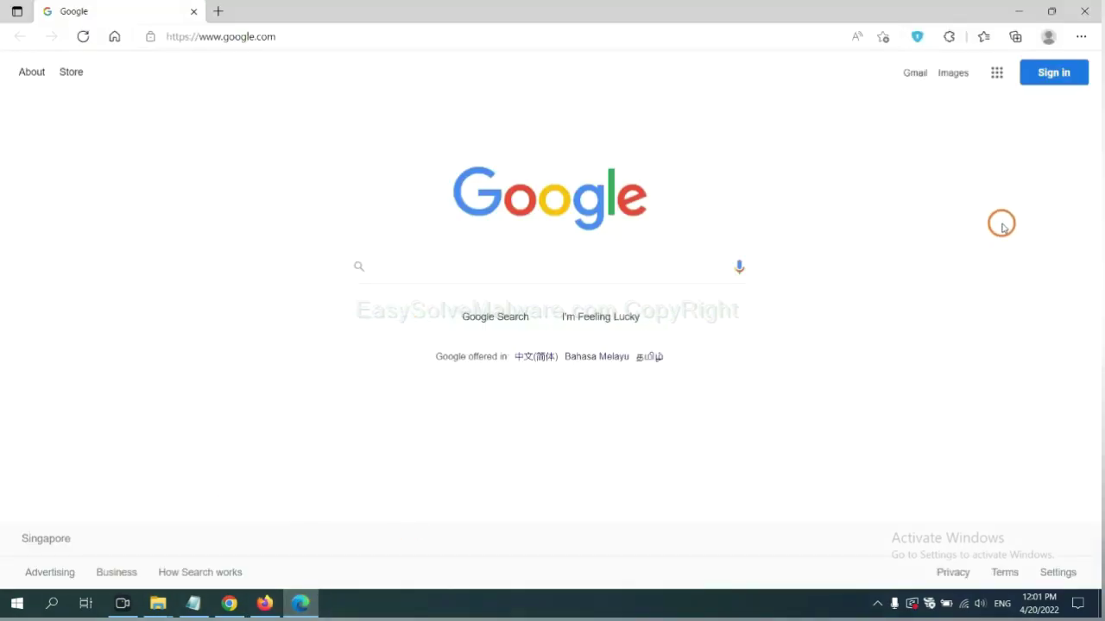
click(1078, 38)
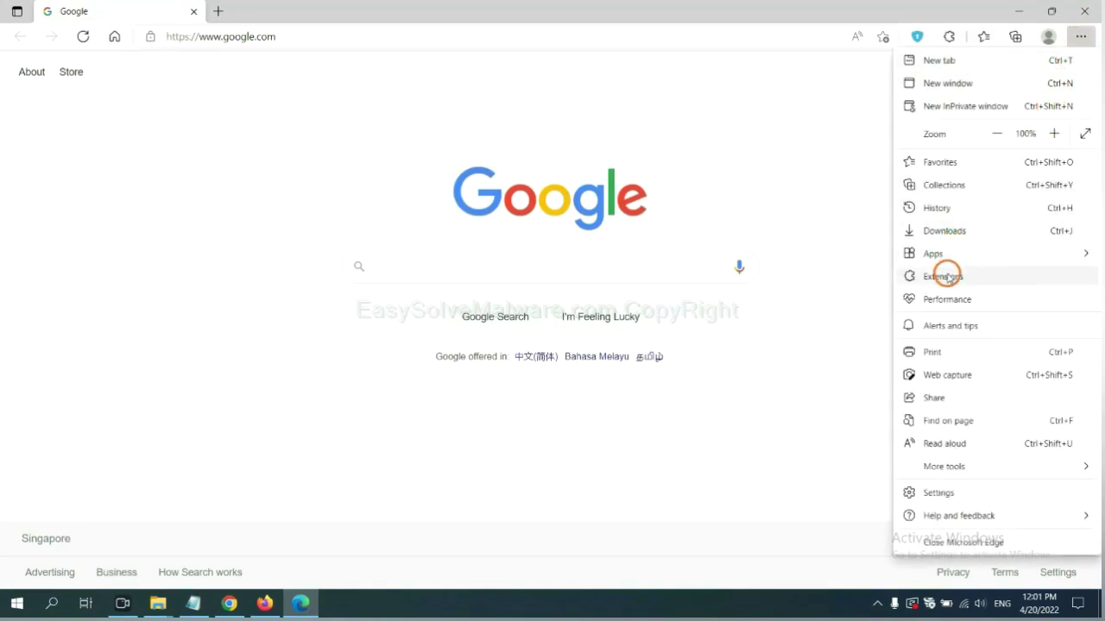
right_click(948, 276)
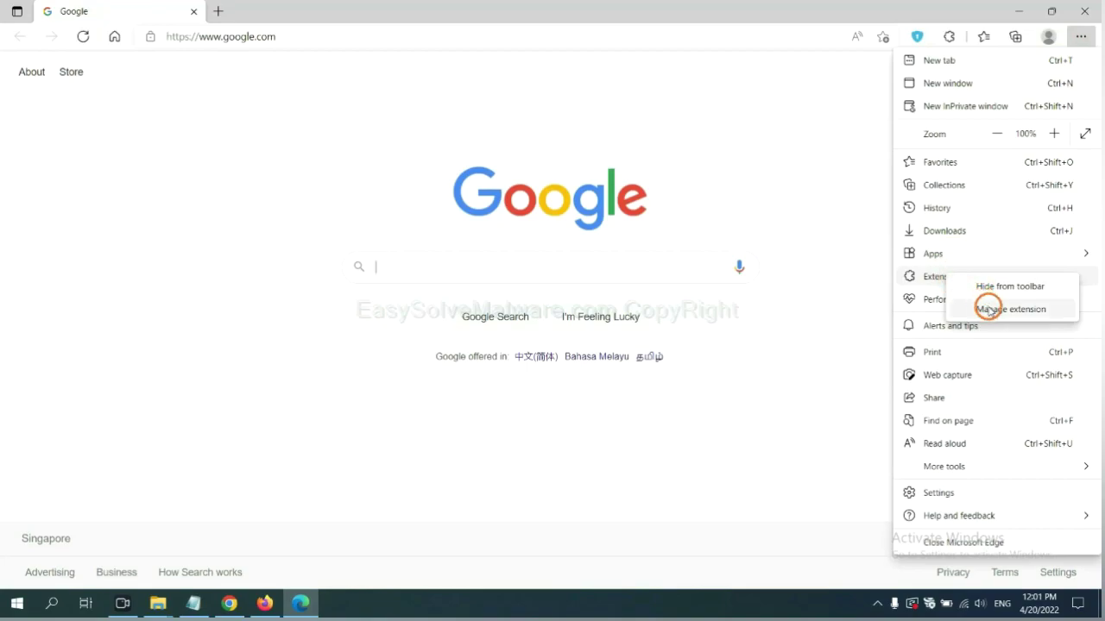
click(988, 309)
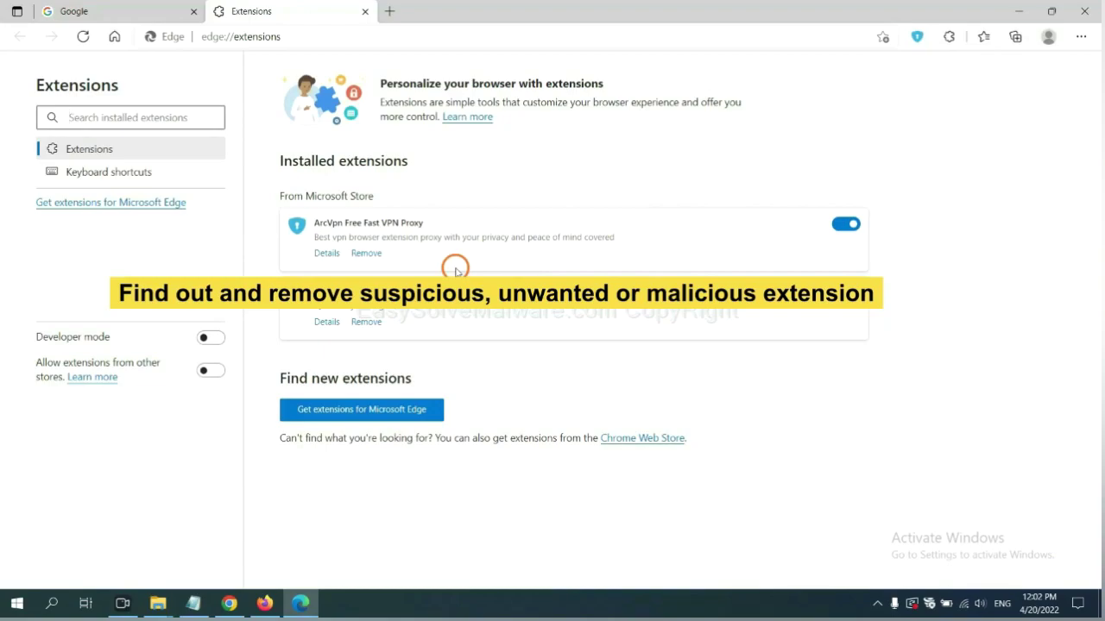
click(378, 255)
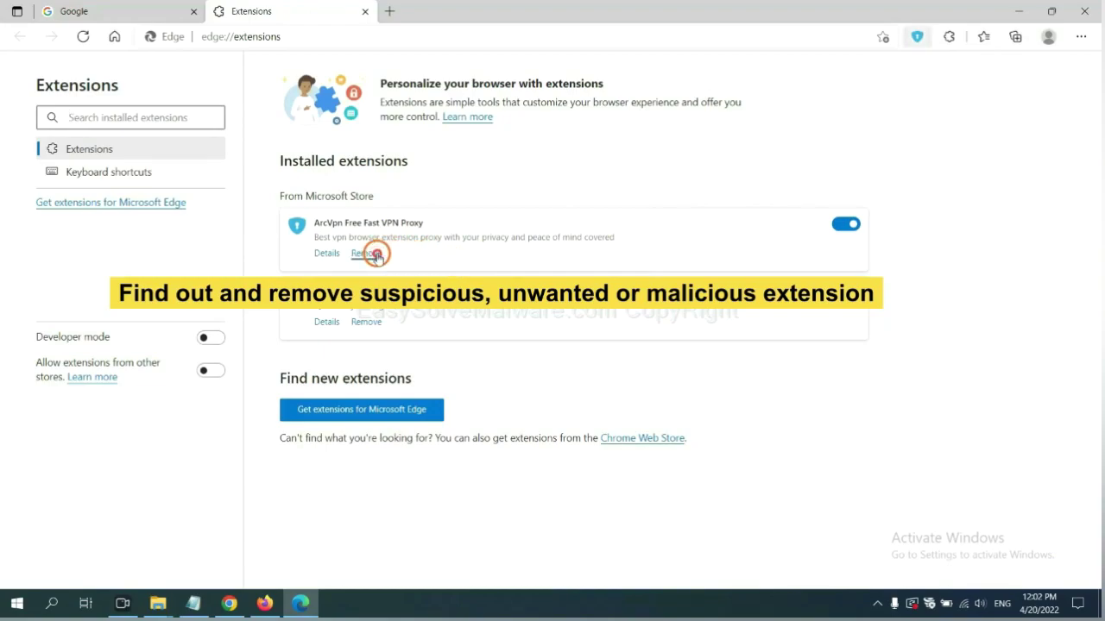
click(824, 139)
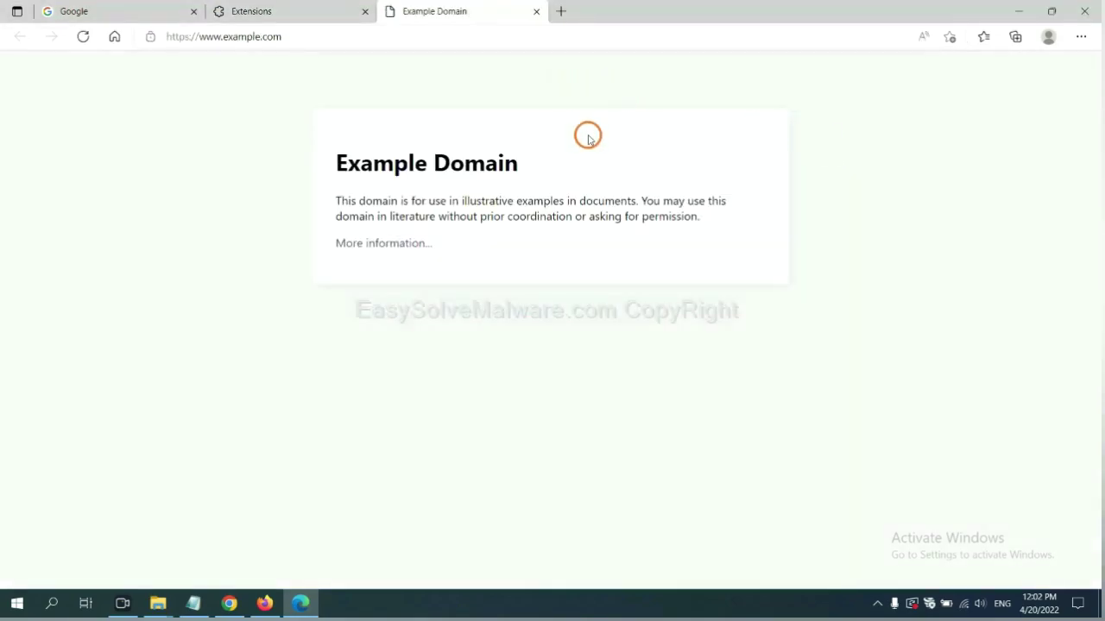
click(1098, 610)
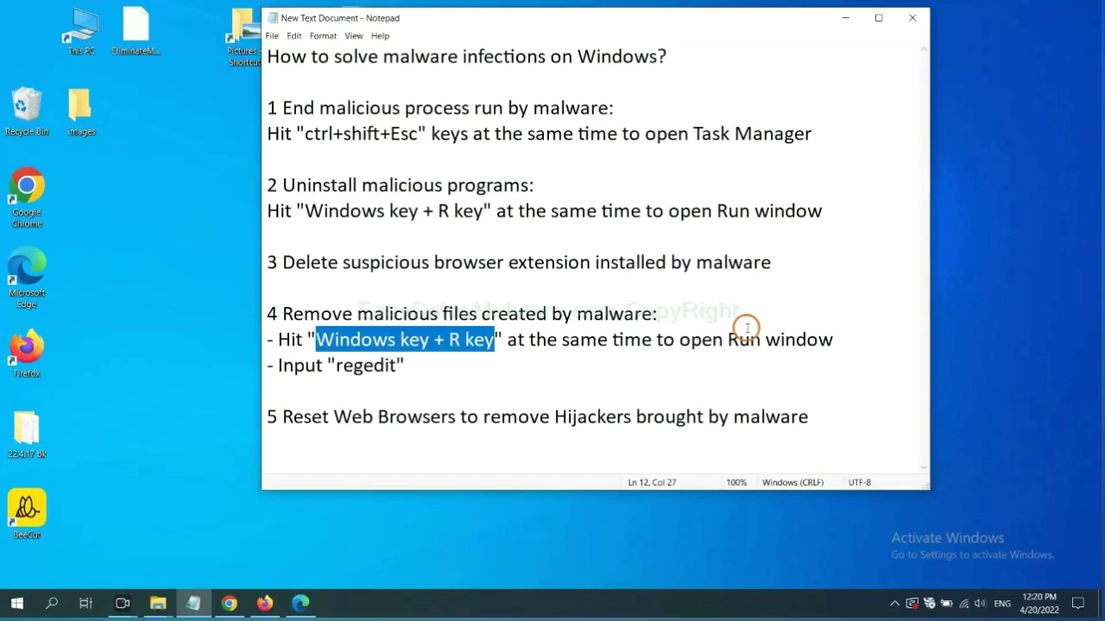
Select the two step 4 instruction lines in the Notepad guide.
click(747, 327)
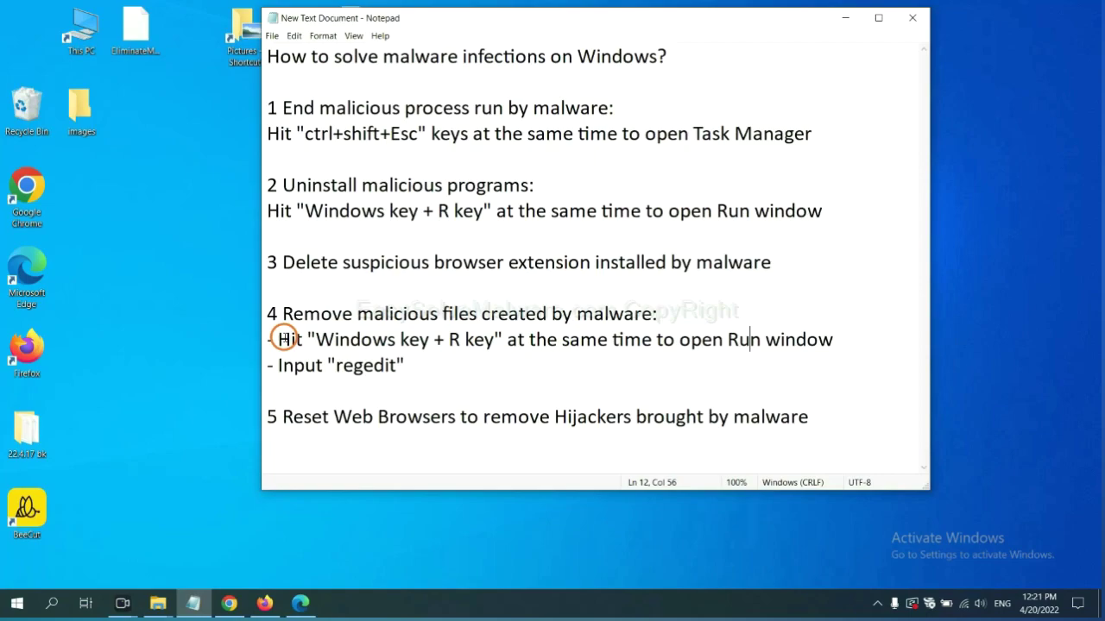
drag(284, 339, 624, 353)
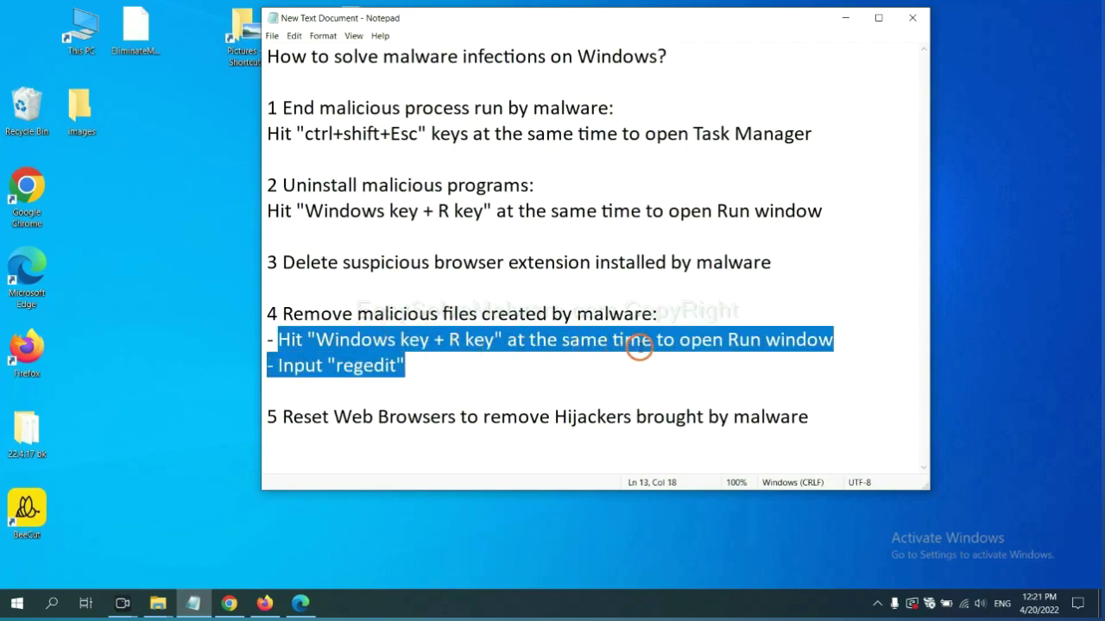
click(640, 345)
Launch Registry Editor from the Run box with the regedit command.
key(super+r)
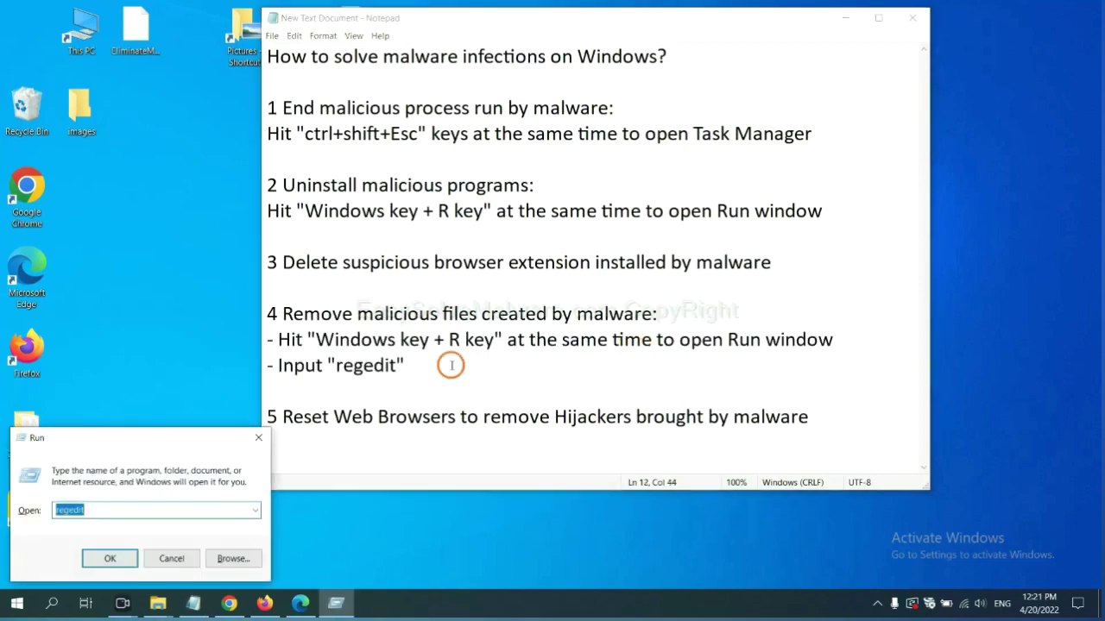
drag(202, 438, 854, 257)
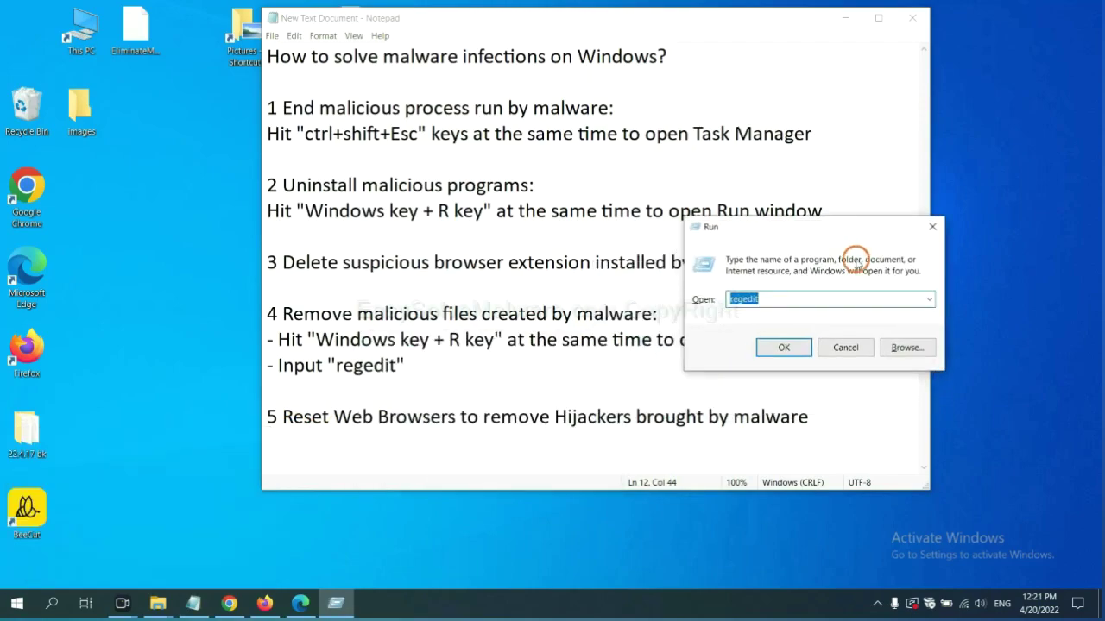
click(807, 298)
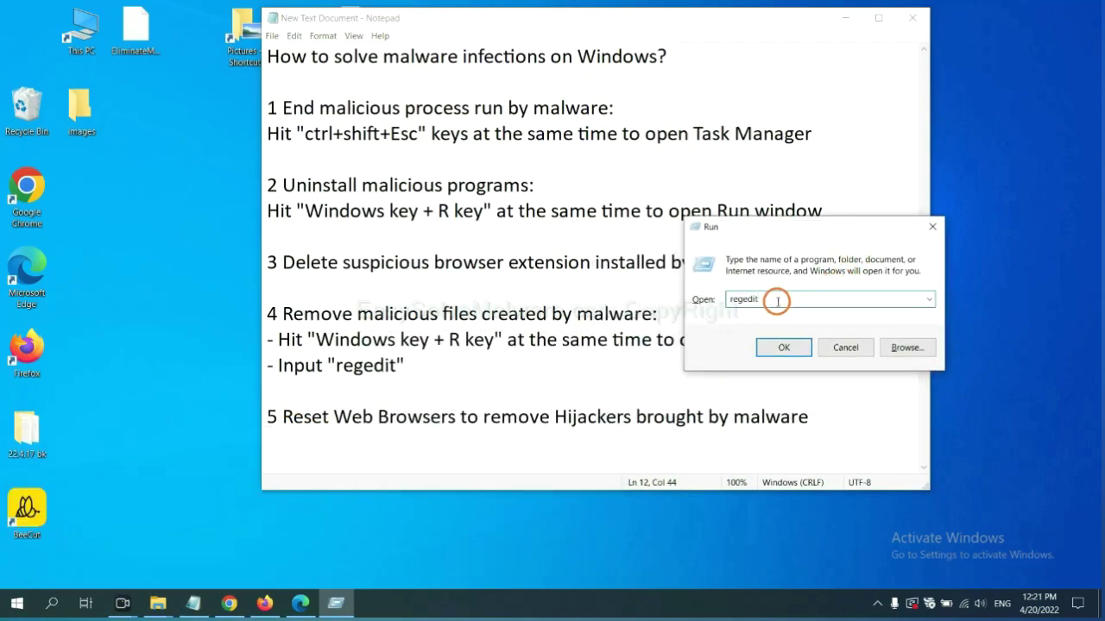
click(782, 347)
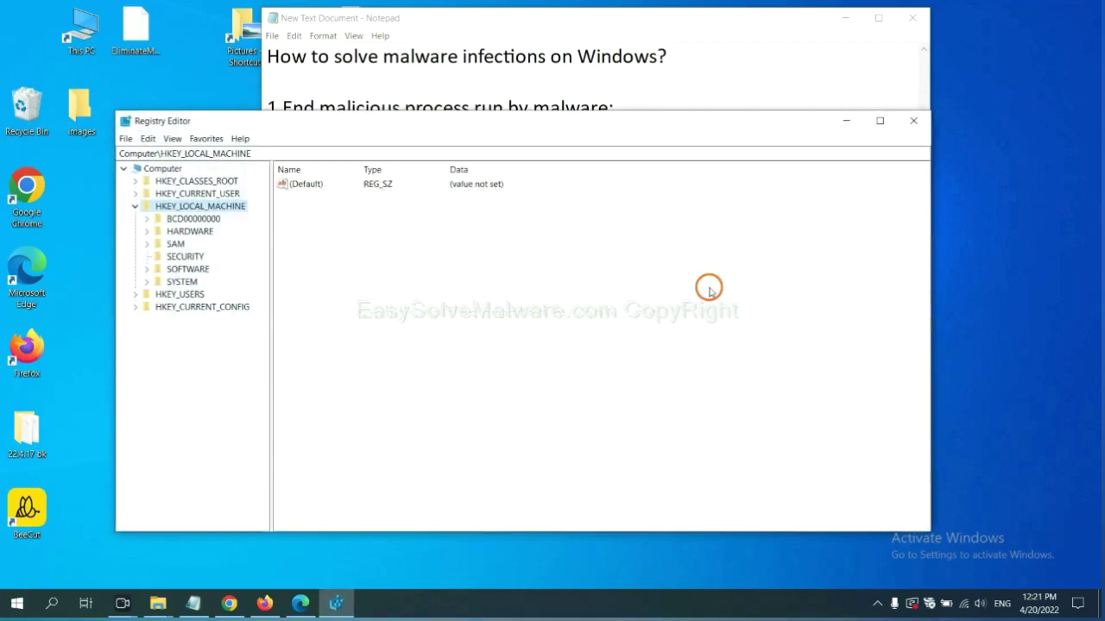
Search the registry for 'be' across keys, values and data.
click(150, 140)
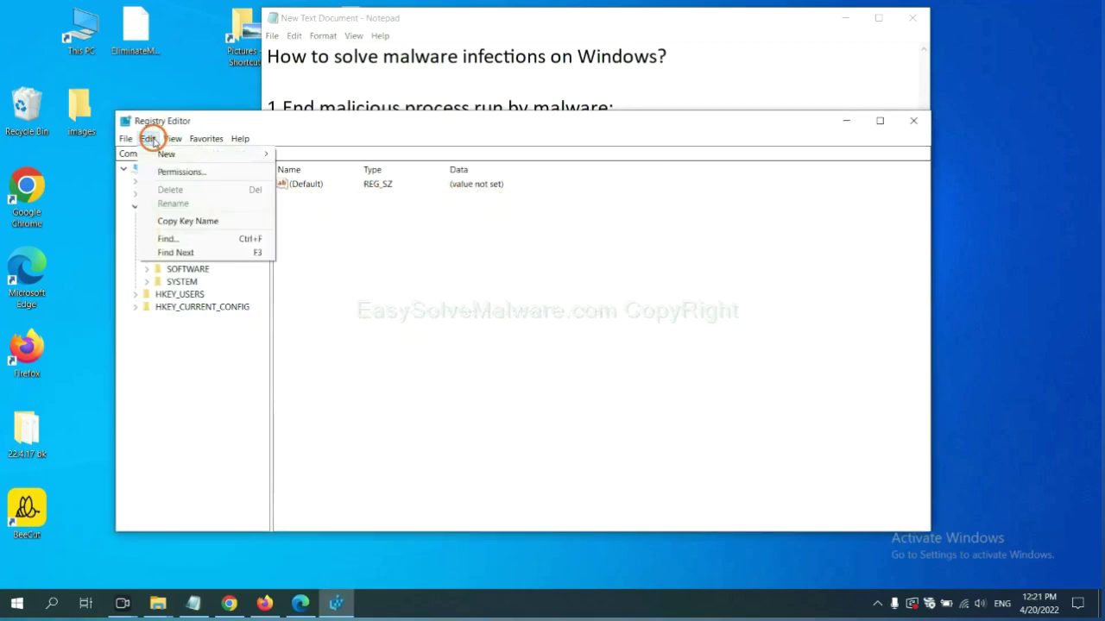
click(194, 240)
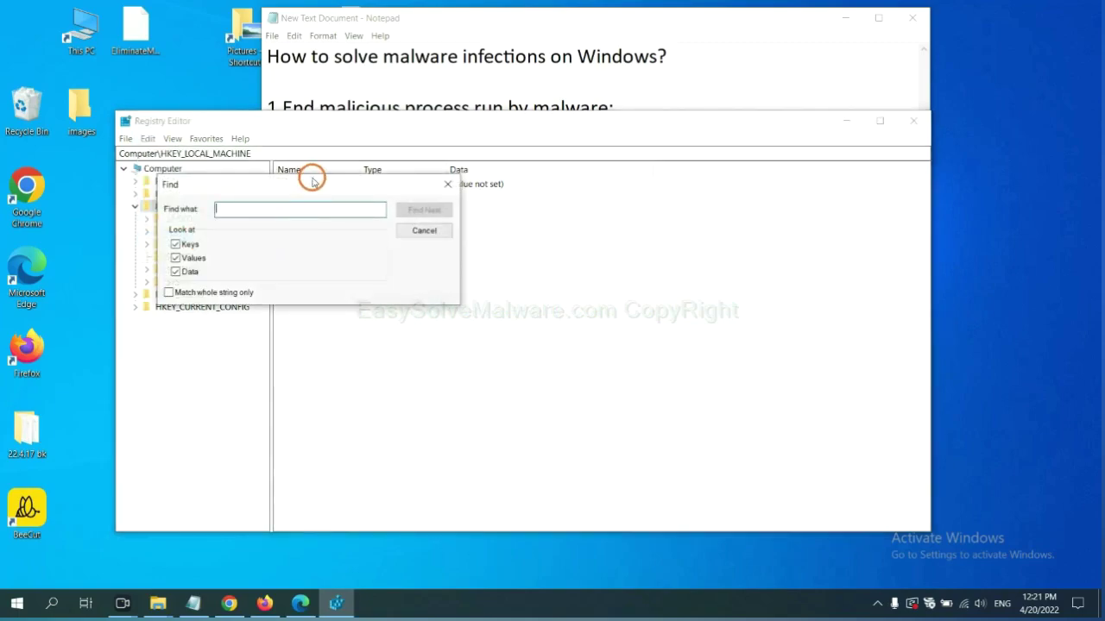
drag(314, 192, 420, 210)
click(395, 237)
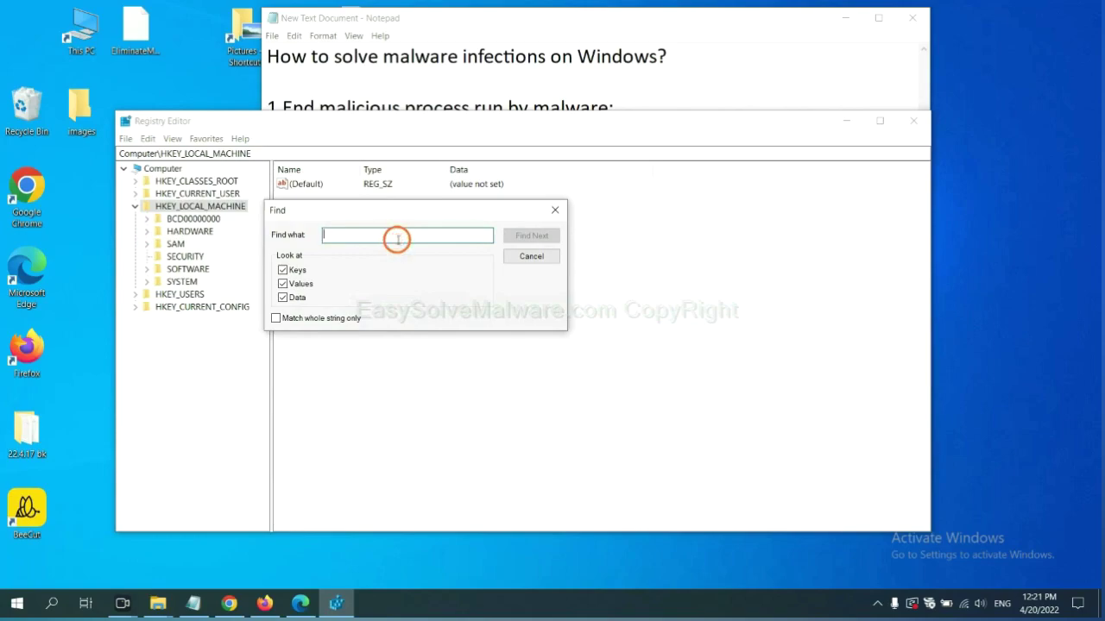
text(be)
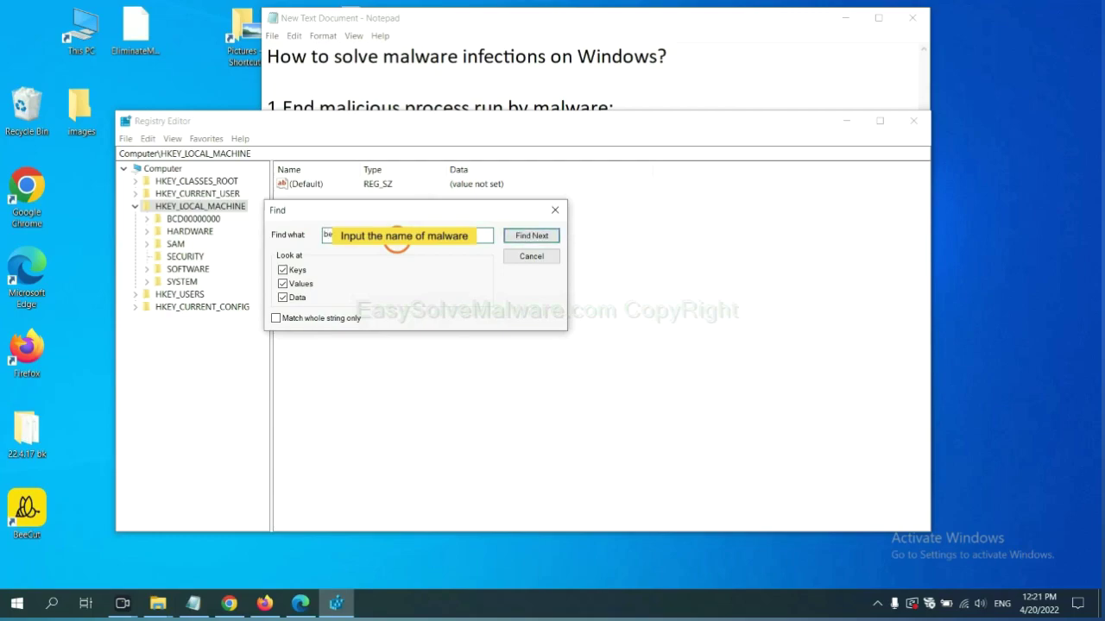
click(530, 237)
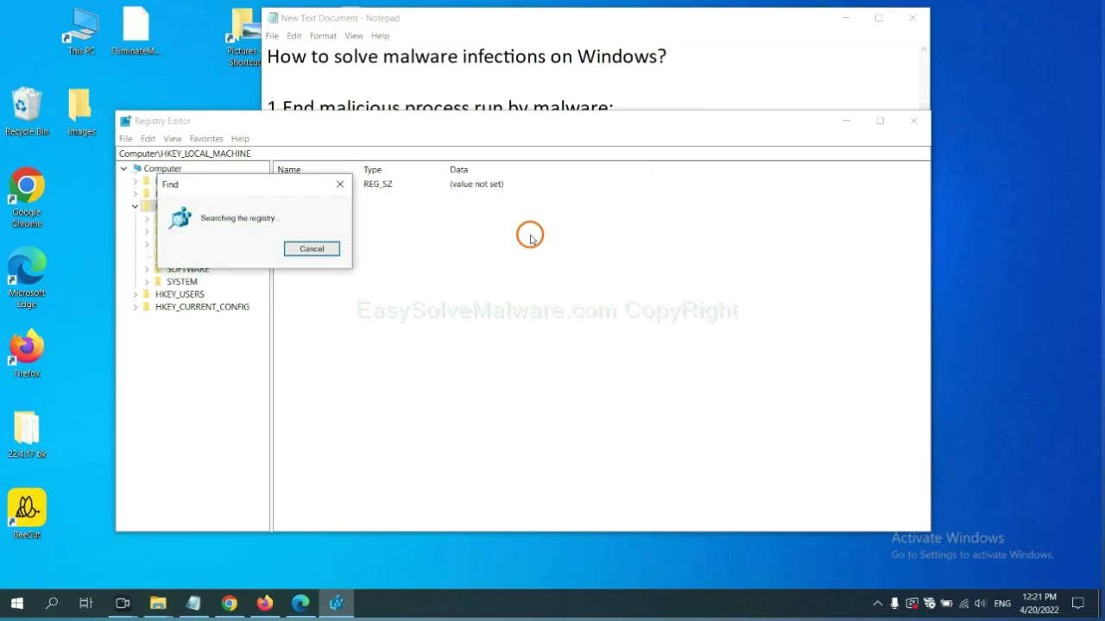
Locate the FEATURE_BROWSER_EMULATION key holding the BeeCut.exe value and open its context menu.
drag(268, 181, 431, 182)
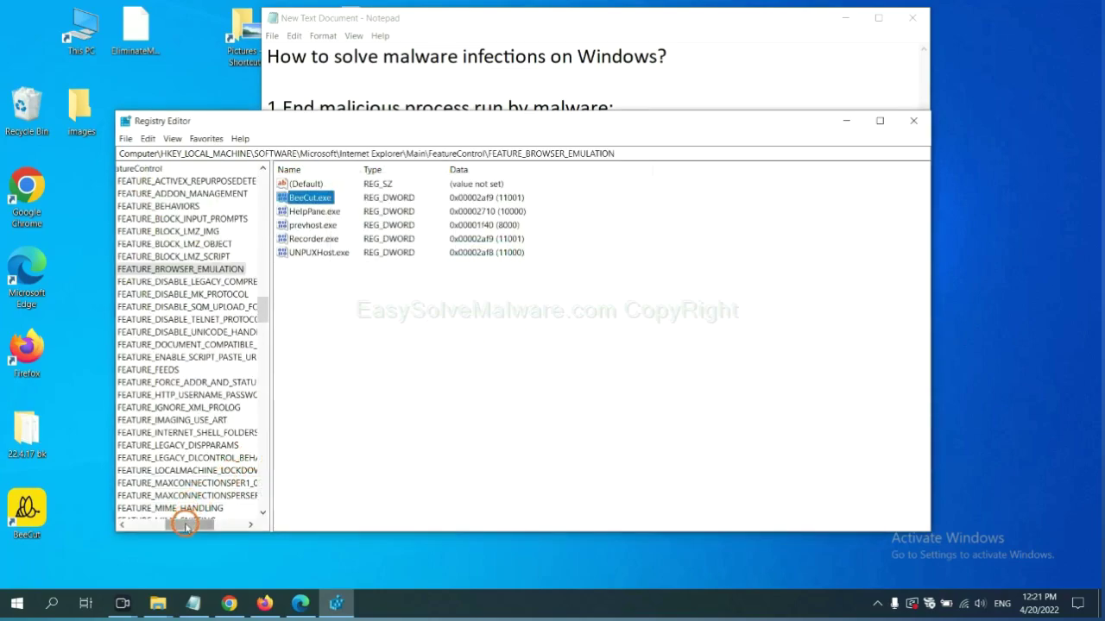
mouse_move(184, 525)
mouse_down()
mouse_move(158, 518)
mouse_move(179, 521)
mouse_up()
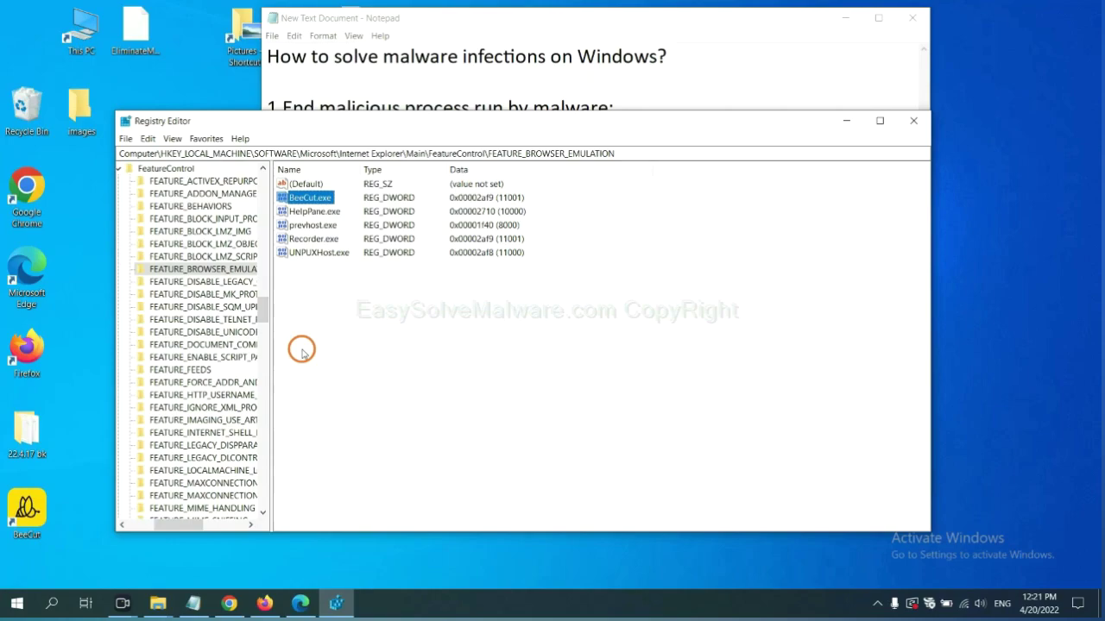
right_click(222, 269)
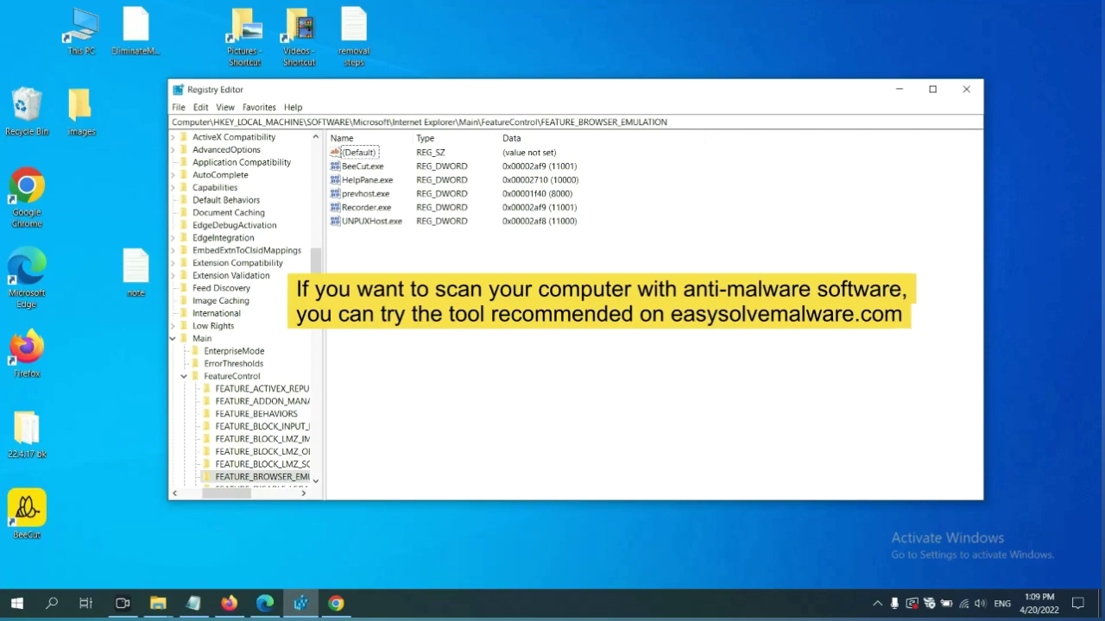
Return to the easysolvemalware.com guide and scroll to step 5 on resetting web browsers.
click(343, 602)
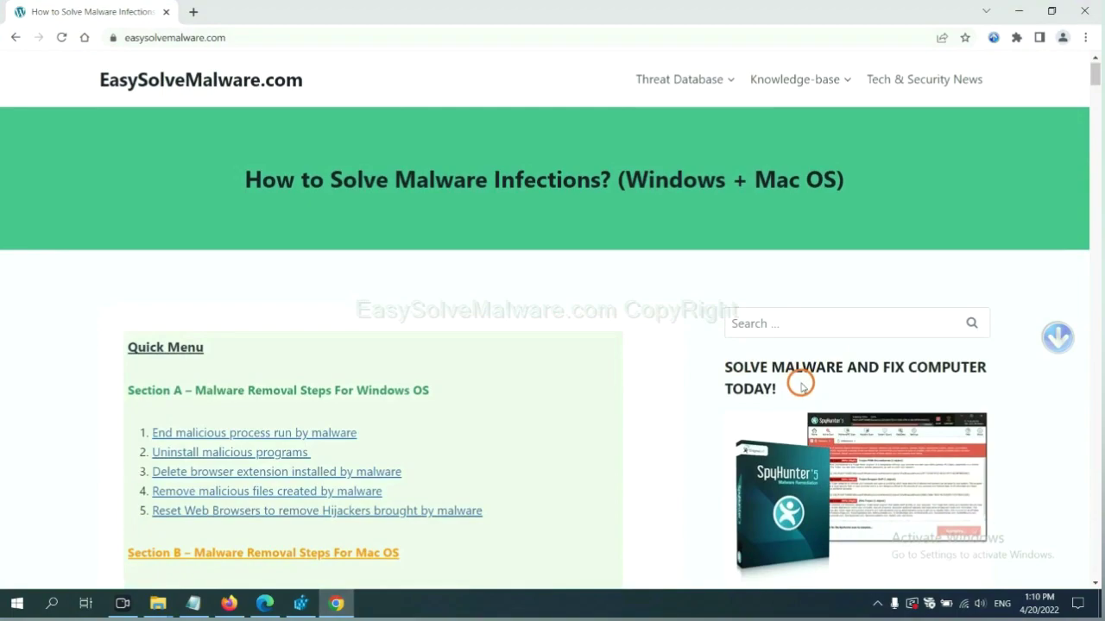
scroll(799, 384, down, 1)
scroll(794, 397, up, 1)
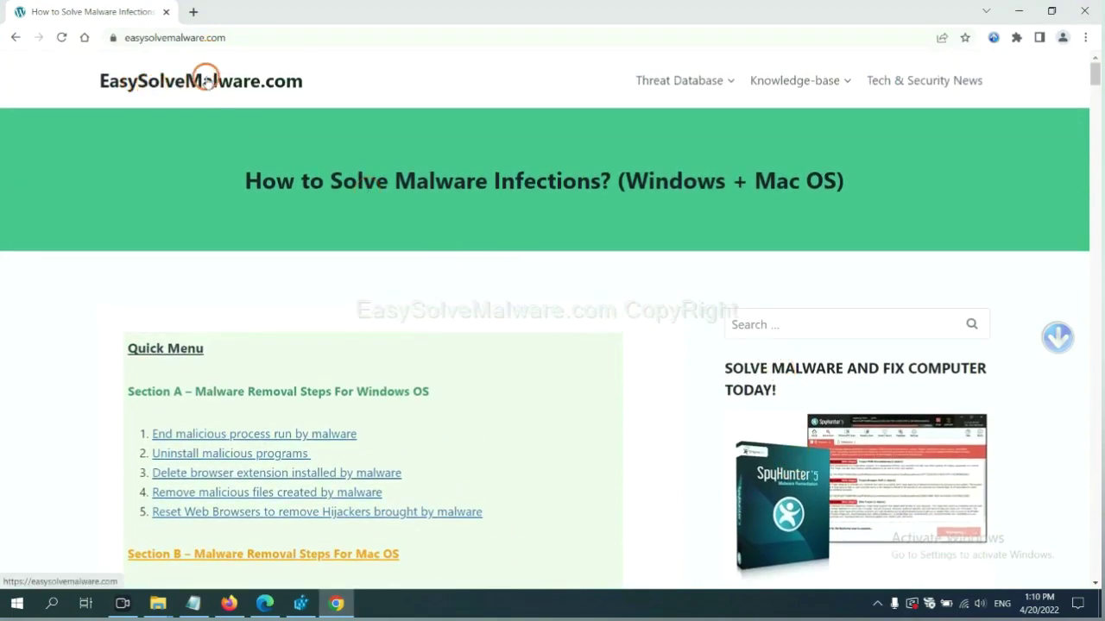
scroll(895, 377, down, 3)
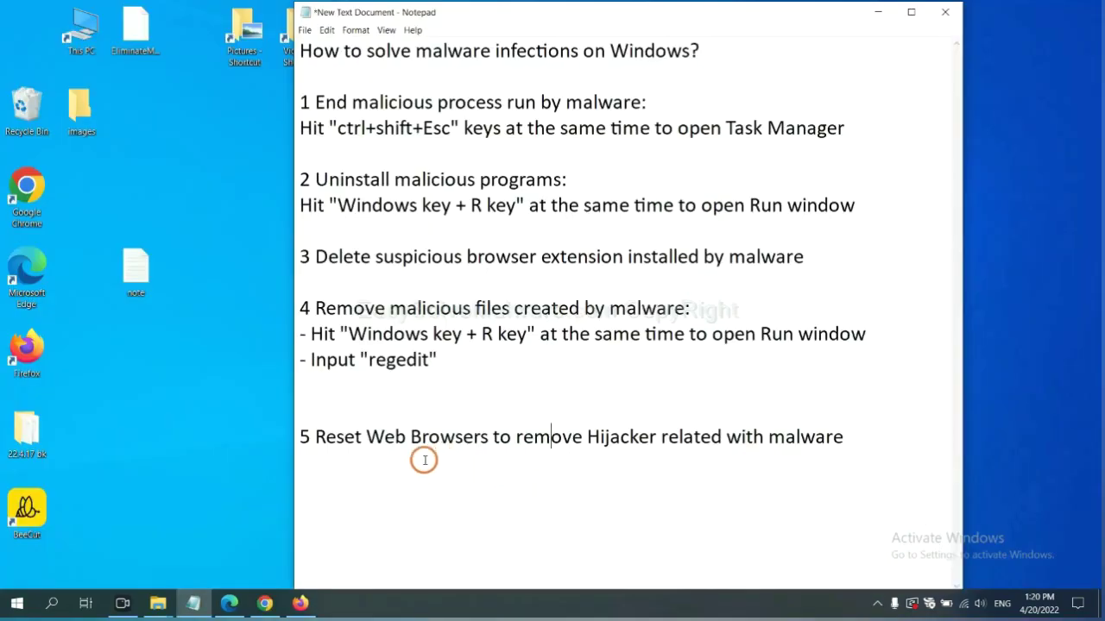
Search Chrome settings for 'reset' to get the restore-defaults confirmation, then switch to Firefox.
click(265, 604)
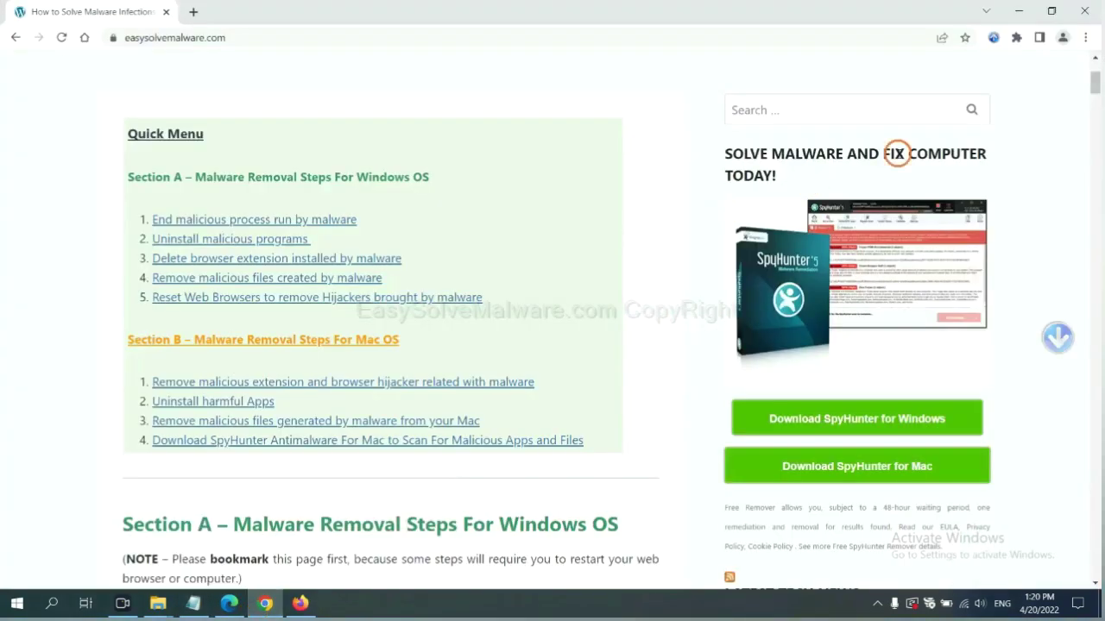
click(1086, 37)
click(960, 280)
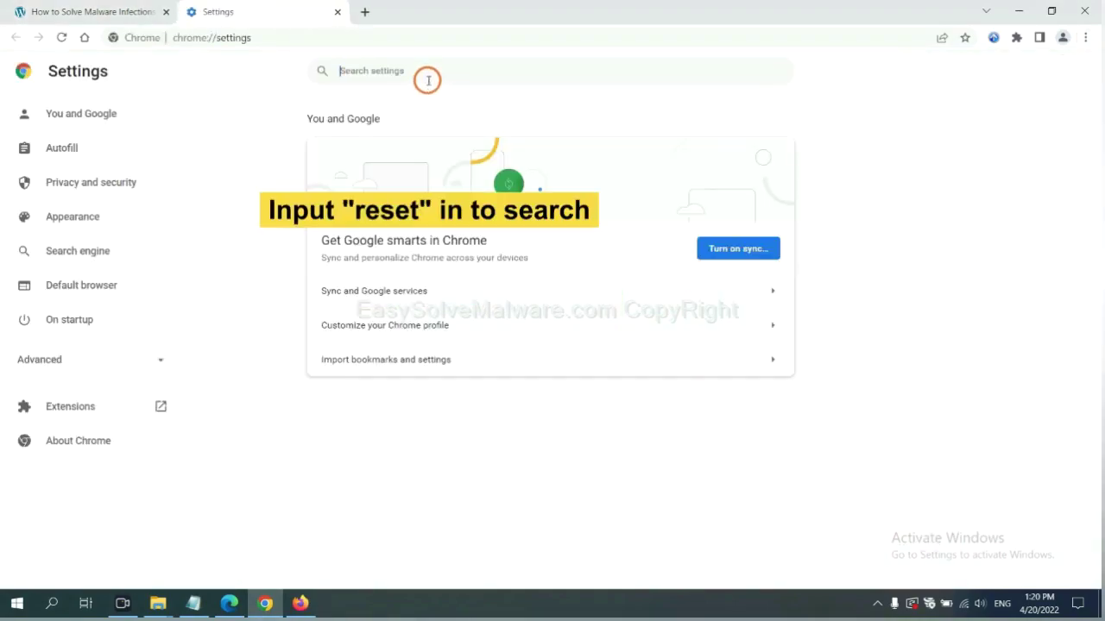
text(reset)
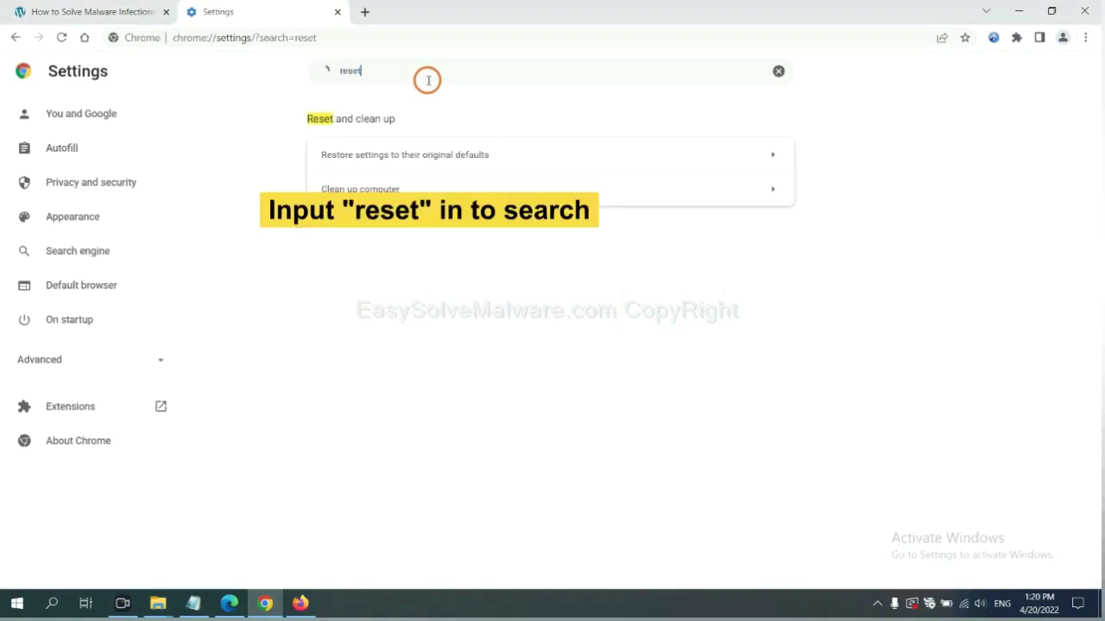
click(483, 155)
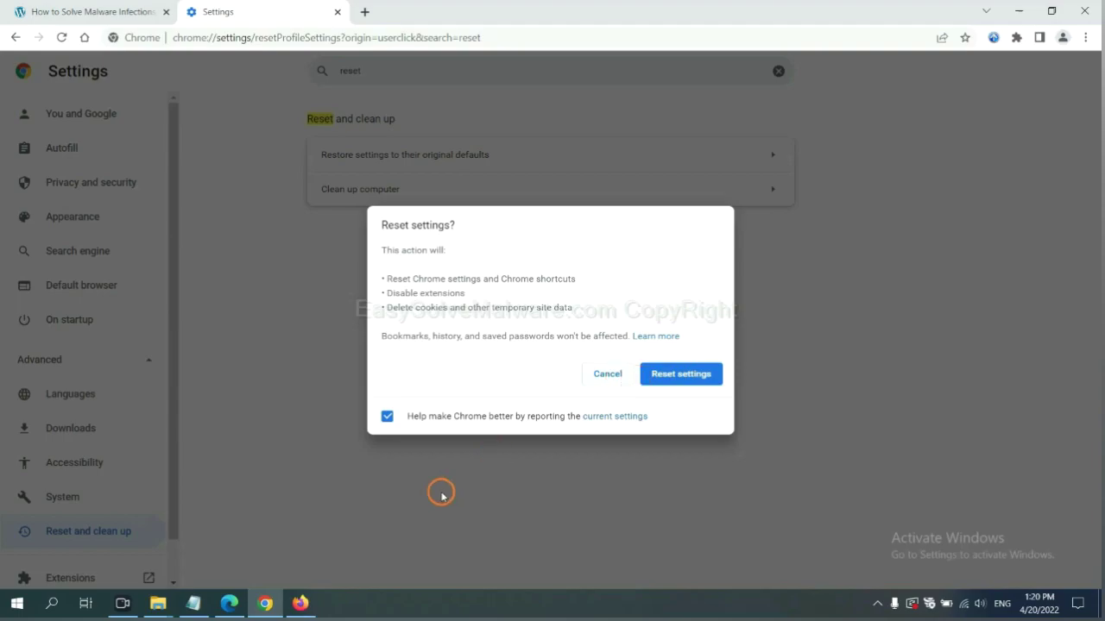
click(302, 600)
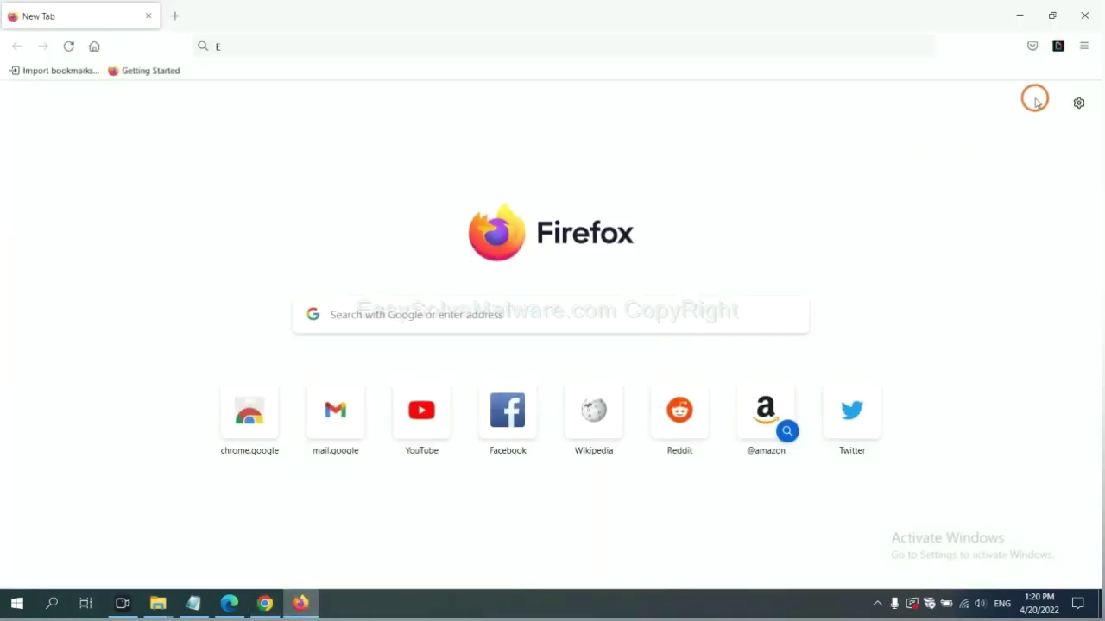
Bring up the Refresh Firefox confirmation from Troubleshooting Information, then switch to Edge.
click(1083, 49)
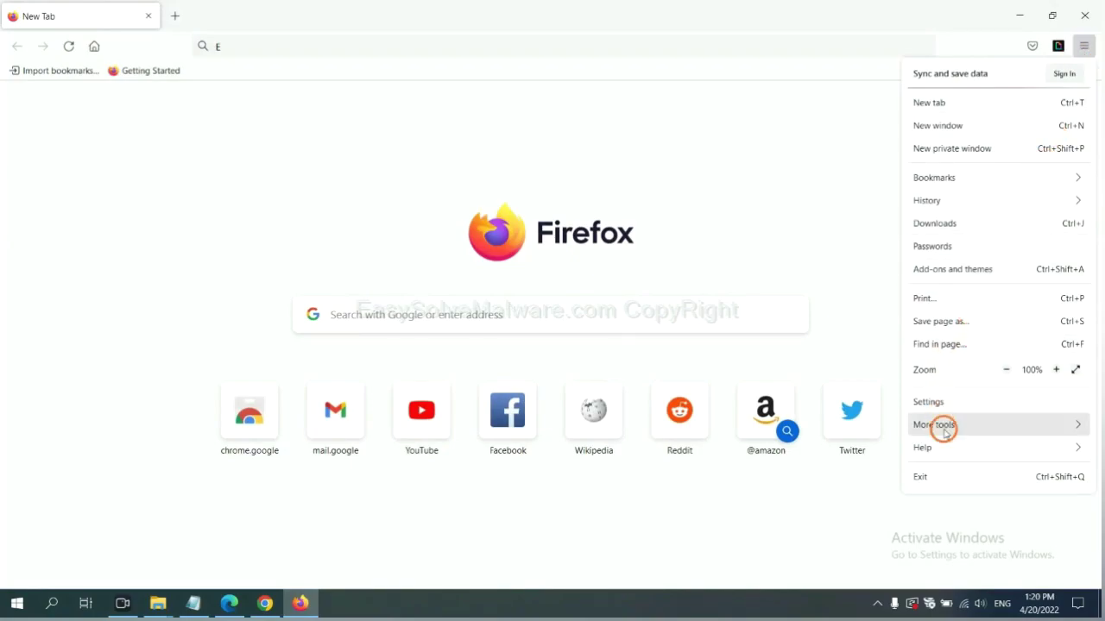
click(947, 444)
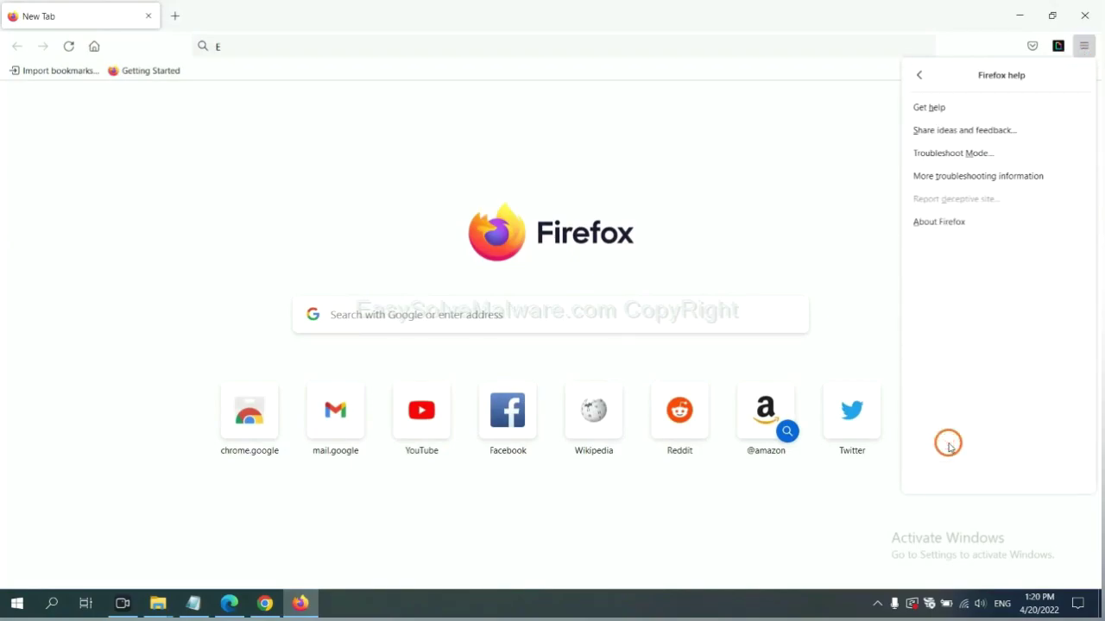
click(967, 179)
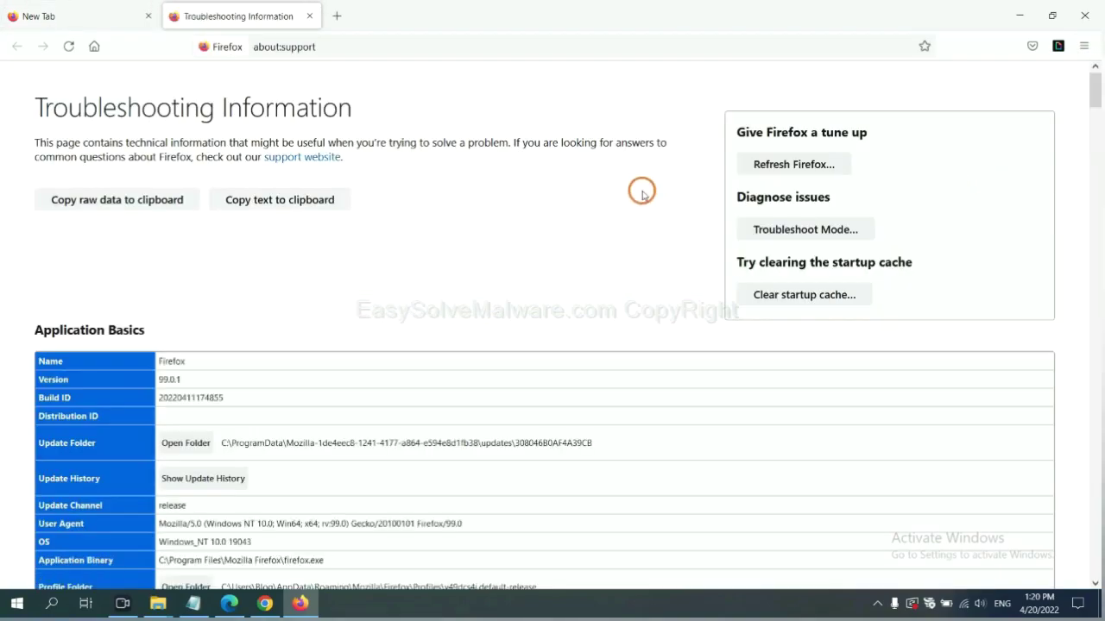
click(774, 169)
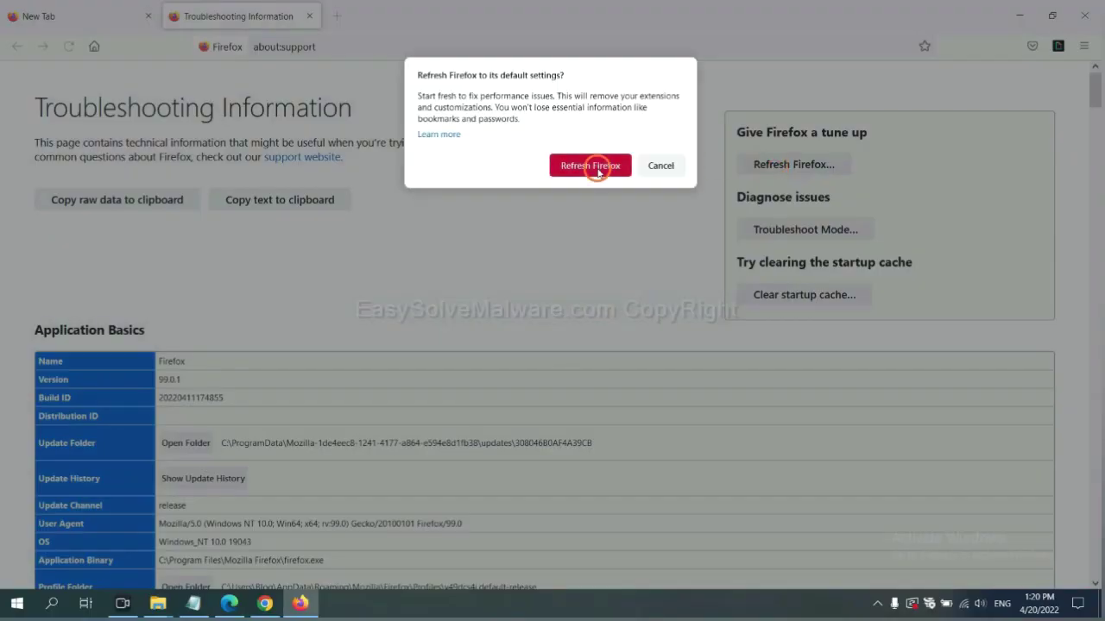
click(228, 603)
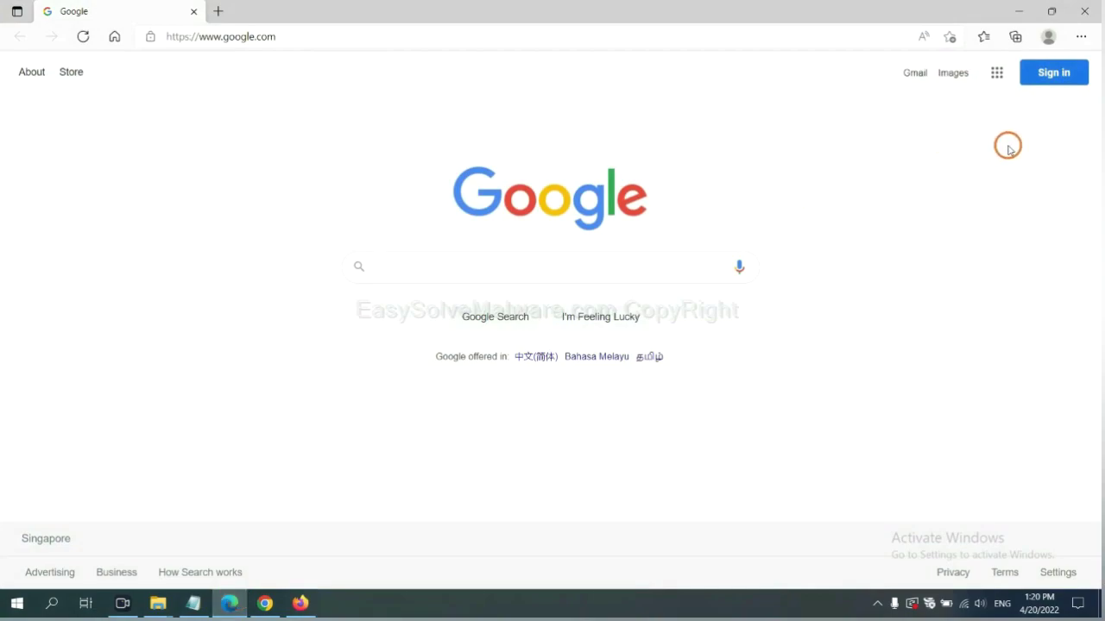
Search Edge settings for 'reset' and open the Reset settings confirmation dialog.
click(1081, 36)
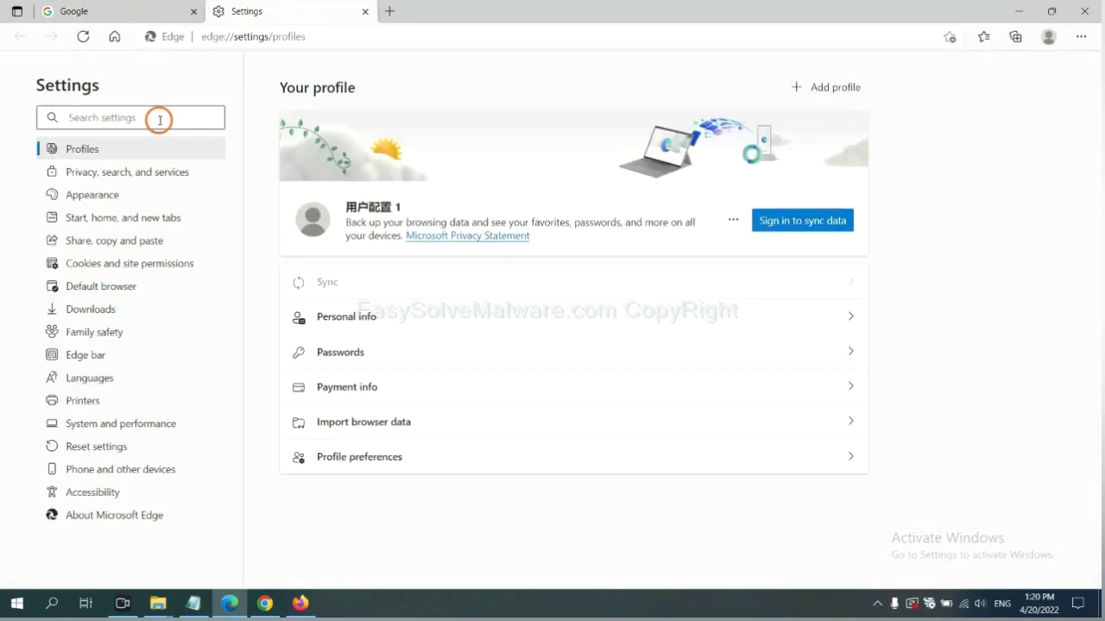
text(re)
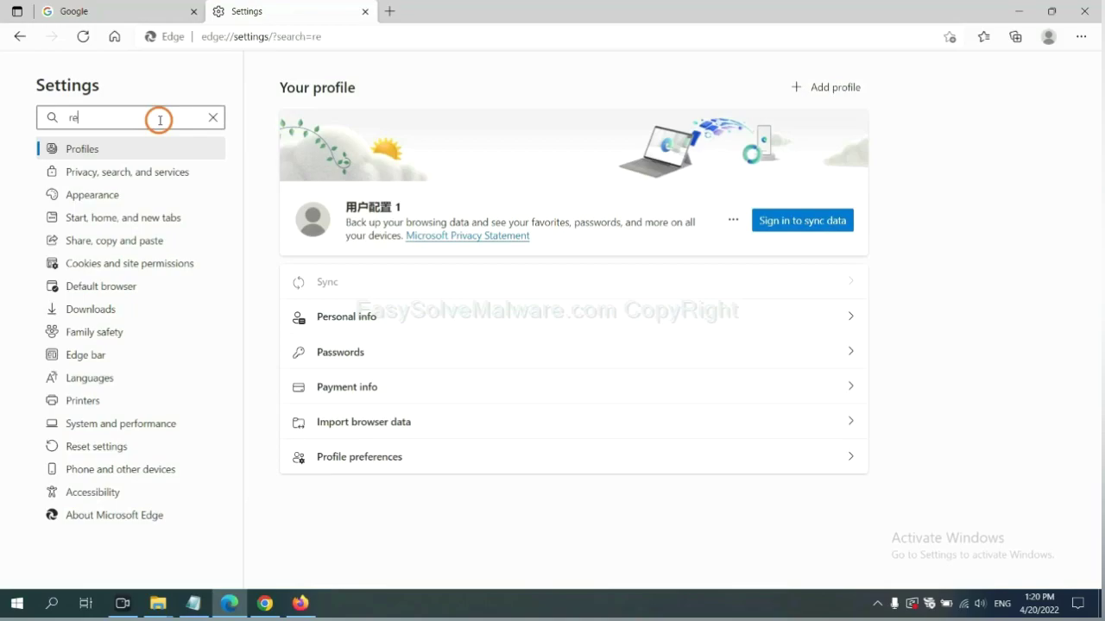
text(set)
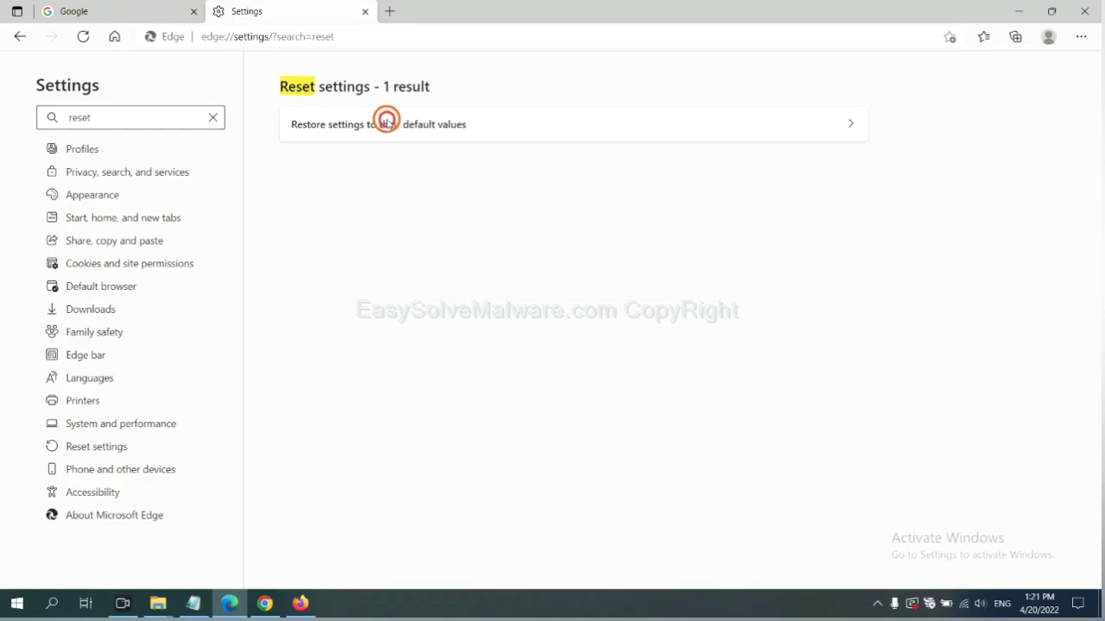
click(388, 124)
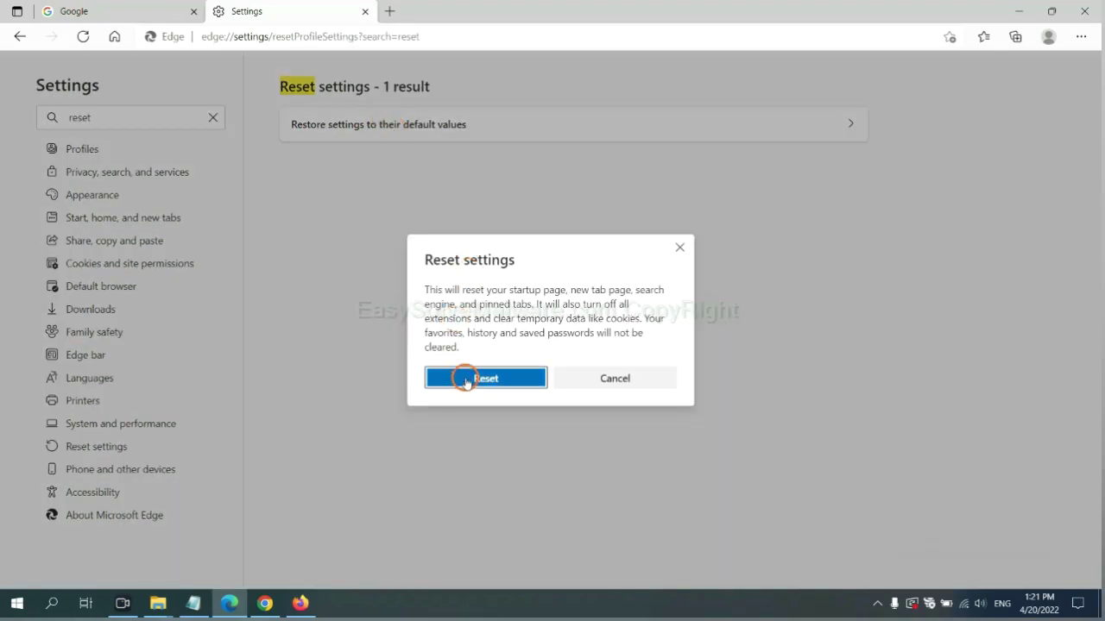